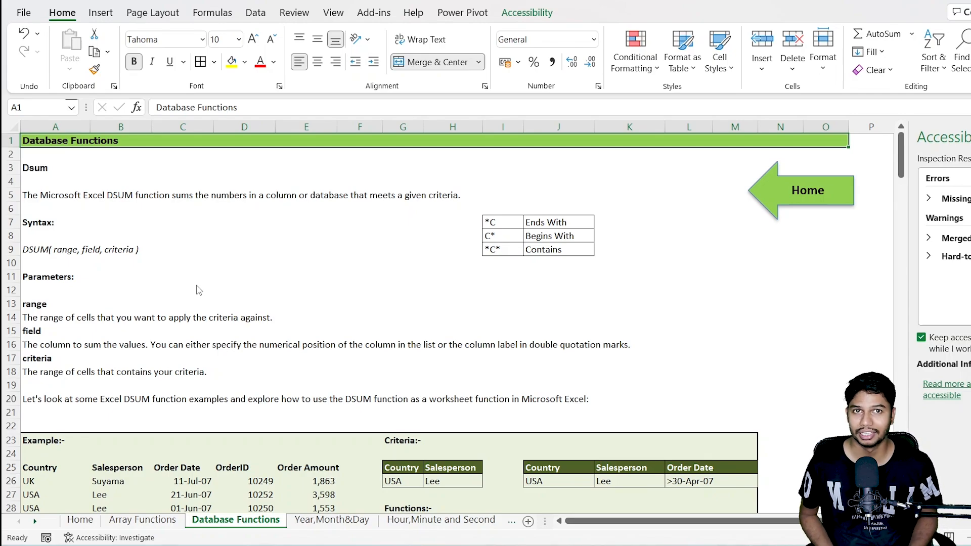
# Step: Clear the existing DSUM output values in row 34 of the Dsum example
pyautogui.scroll(-4, 198, 289)
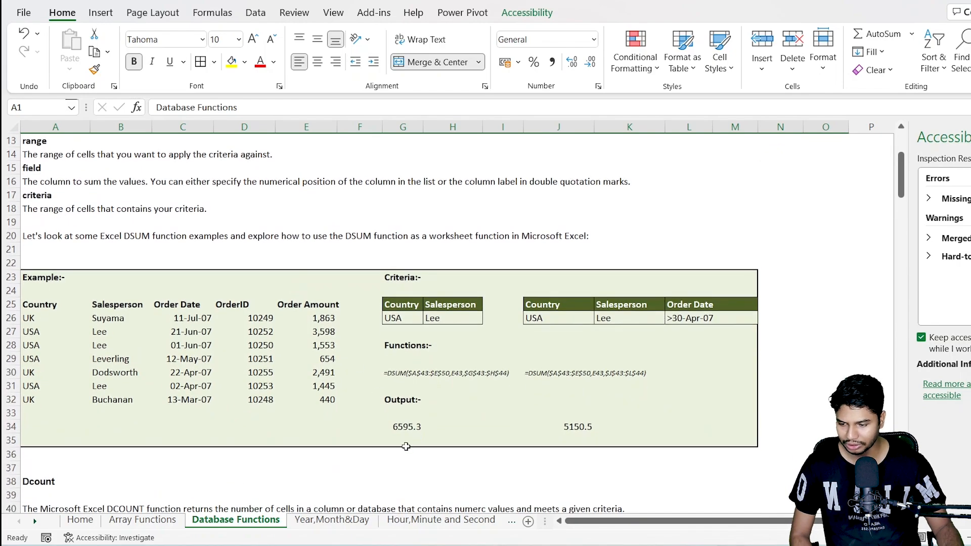
pyautogui.moveTo(407, 426); pyautogui.dragTo(598, 429)
pyautogui.press('Delete')
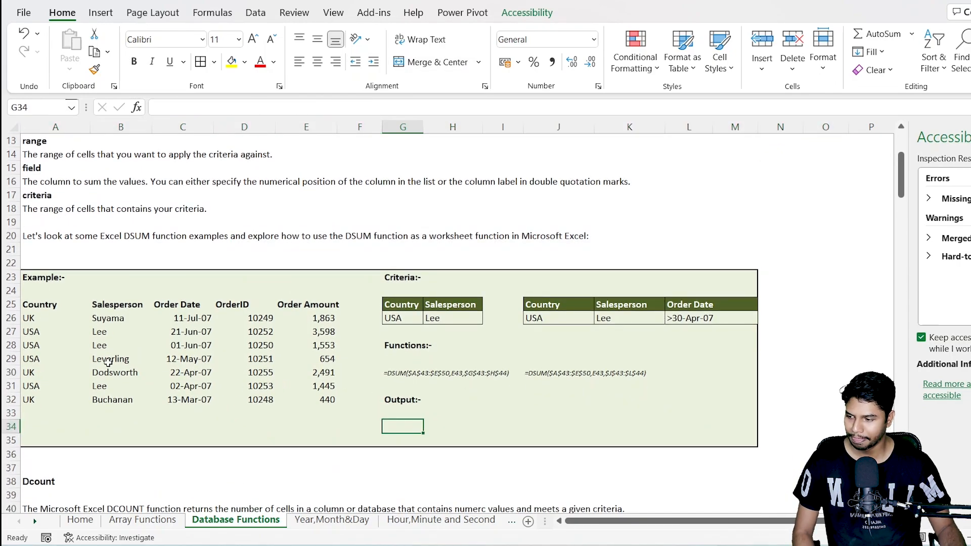
# Step: Examine the order table in A25:E32 and the country and salesperson criteria in G25:H26
pyautogui.moveTo(47, 307); pyautogui.dragTo(295, 400)
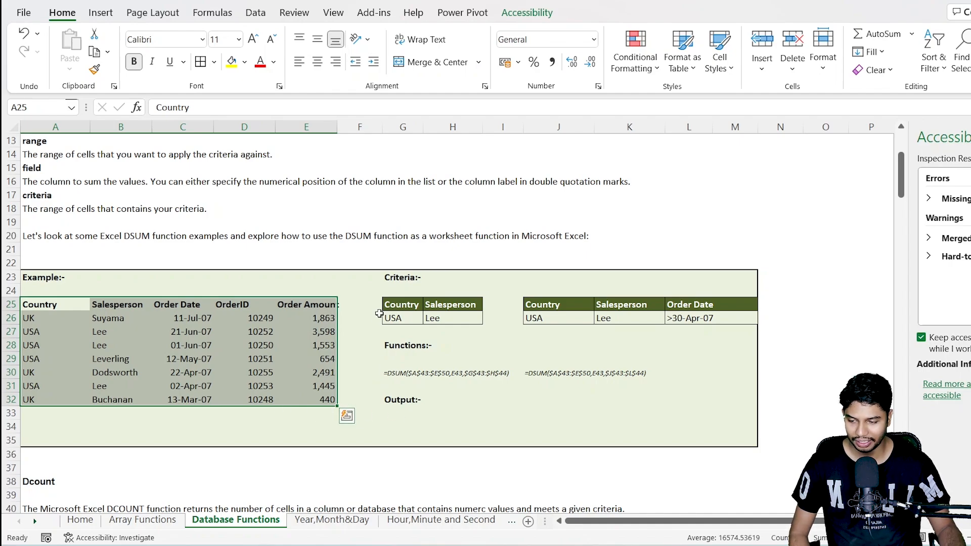
pyautogui.moveTo(389, 305); pyautogui.dragTo(443, 316)
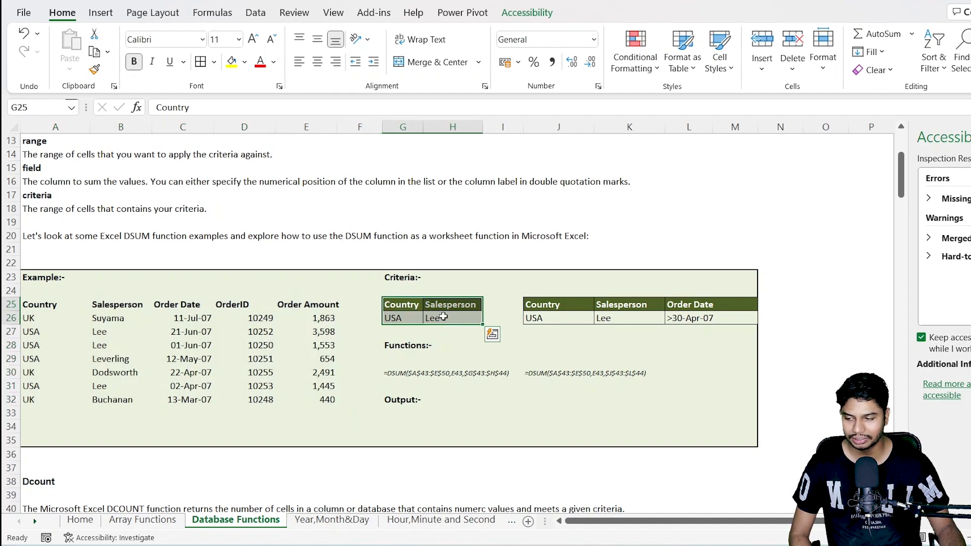
pyautogui.click(411, 322)
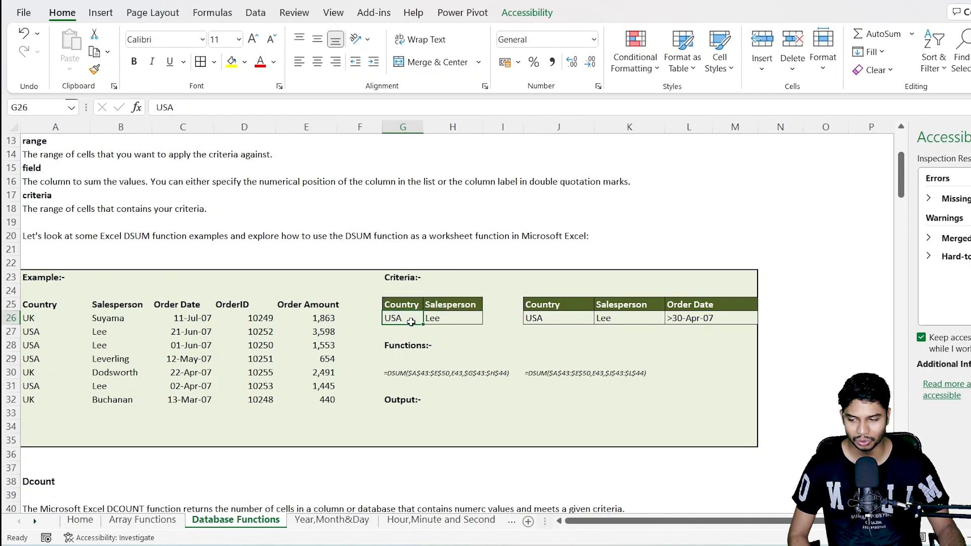
pyautogui.click(457, 319)
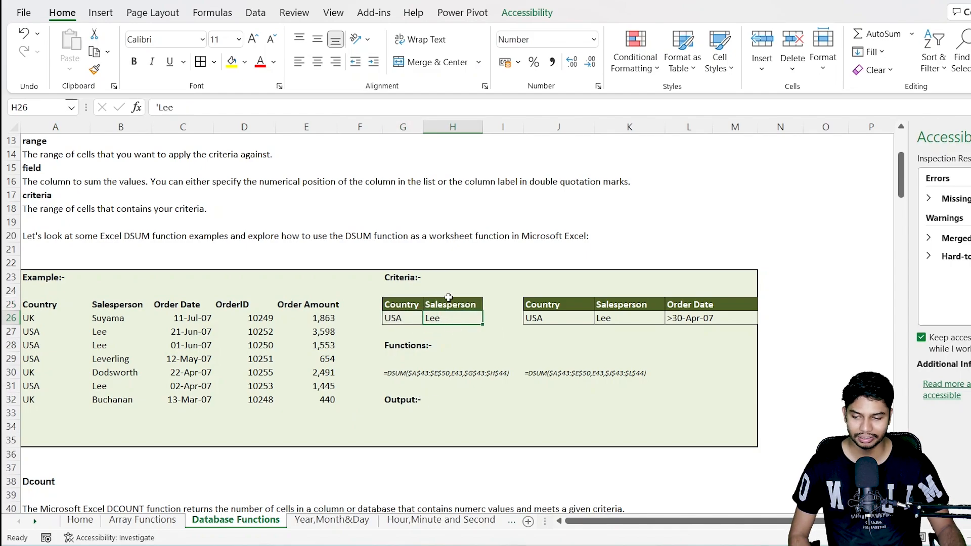
pyautogui.moveTo(405, 305); pyautogui.dragTo(431, 318)
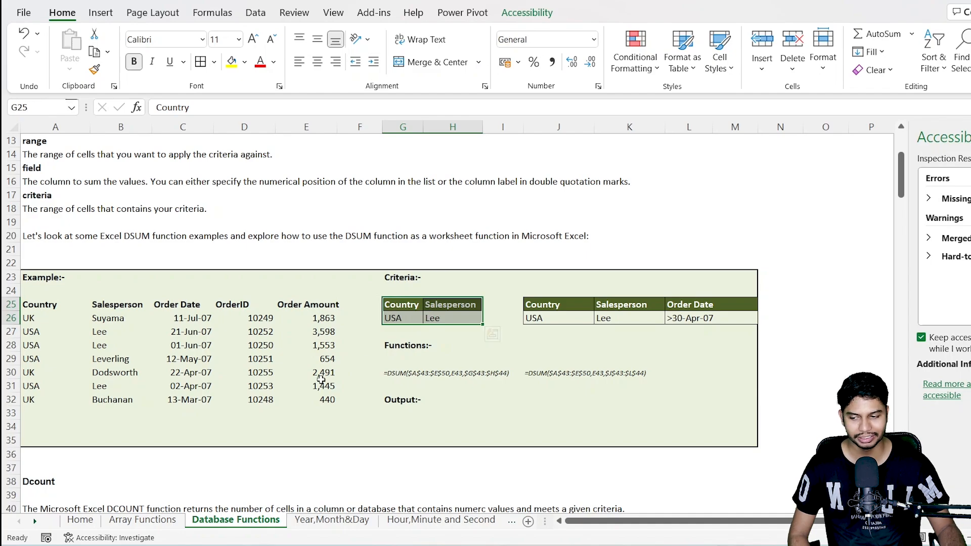
# Step: Enter =DSUM(A25:E32,"Order Amount",G25:H26) in cell G34 to total the order amounts matching the first criteria range
pyautogui.click(403, 426)
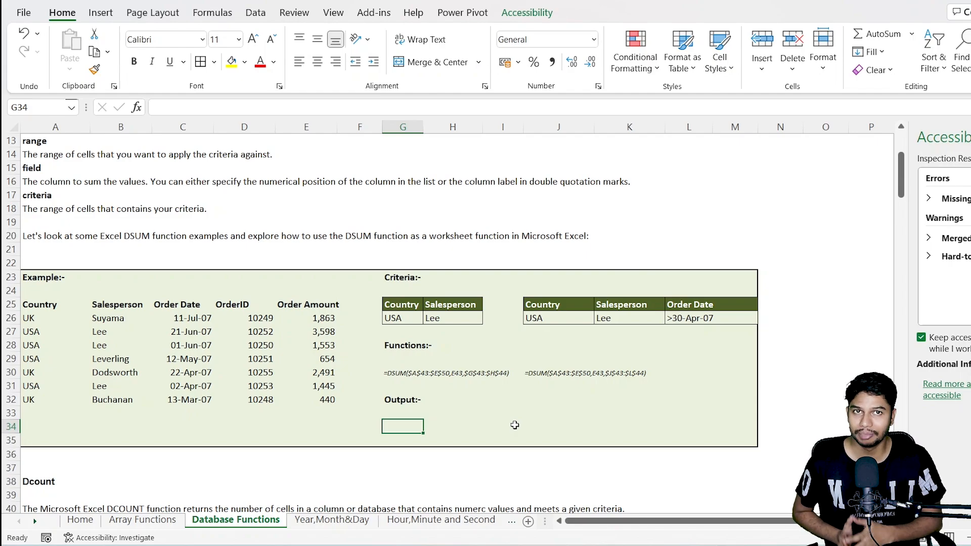
pyautogui.write('=dsum')
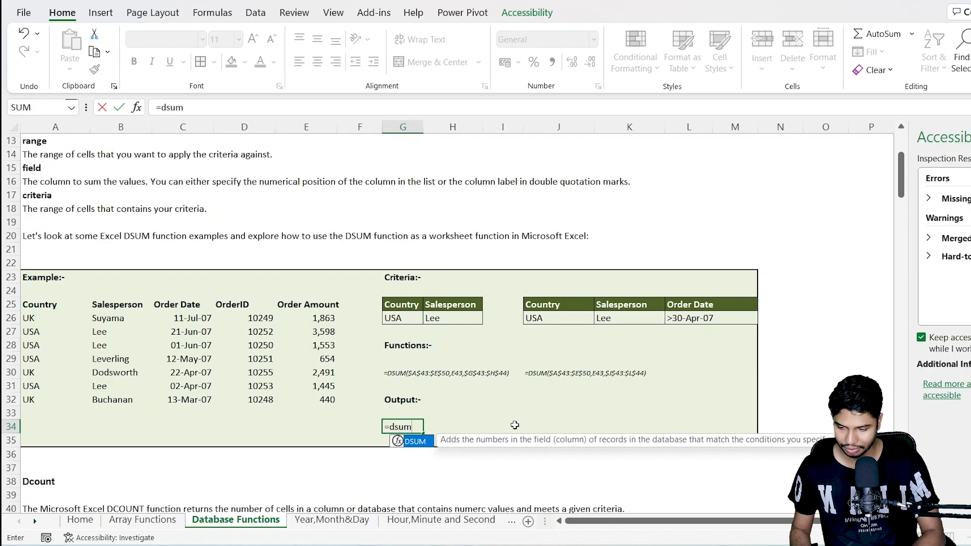
pyautogui.press('Tab')
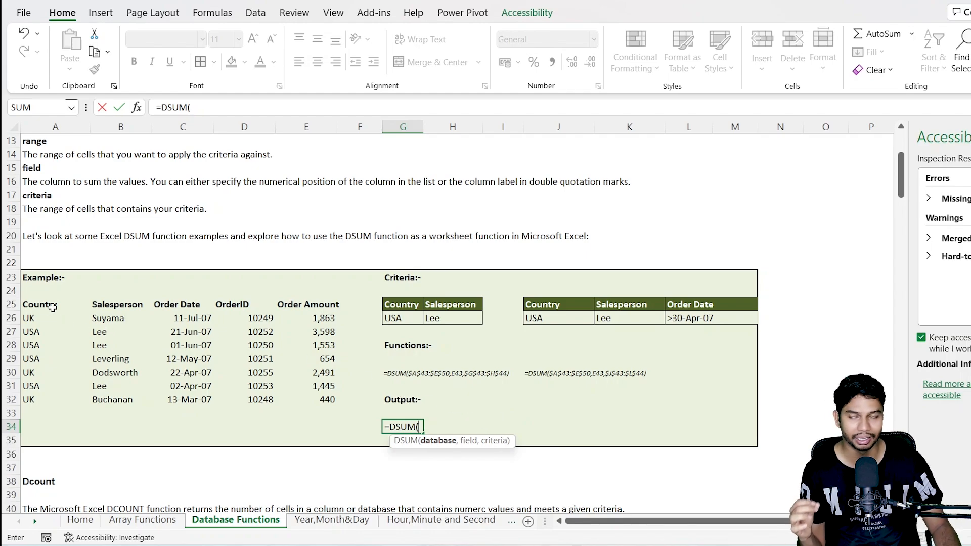
pyautogui.moveTo(49, 318); pyautogui.dragTo(329, 398)
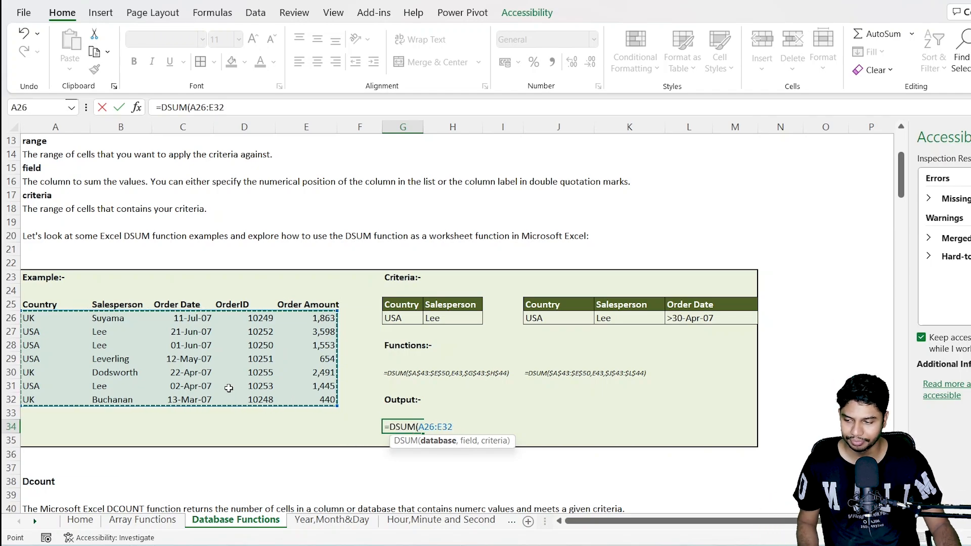
pyautogui.moveTo(30, 306); pyautogui.dragTo(324, 400)
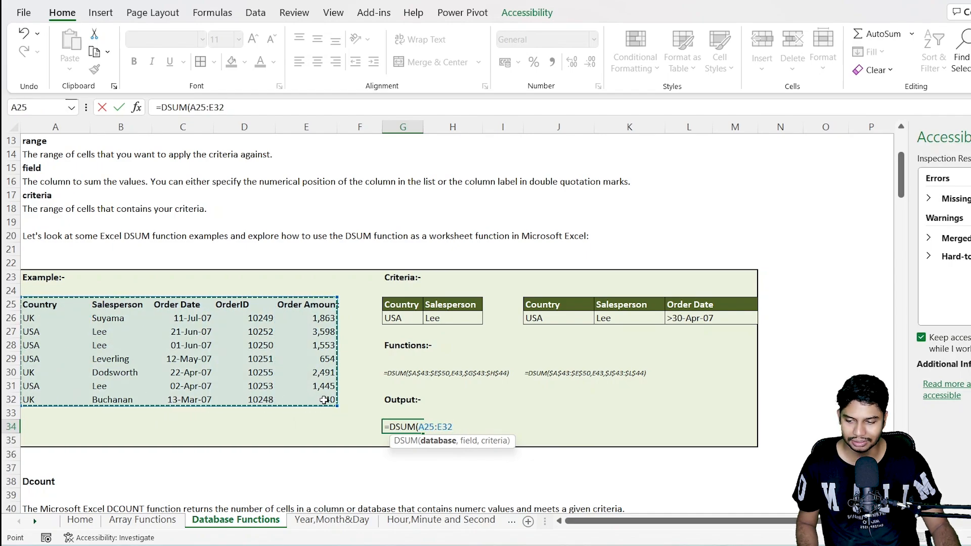
pyautogui.write(',')
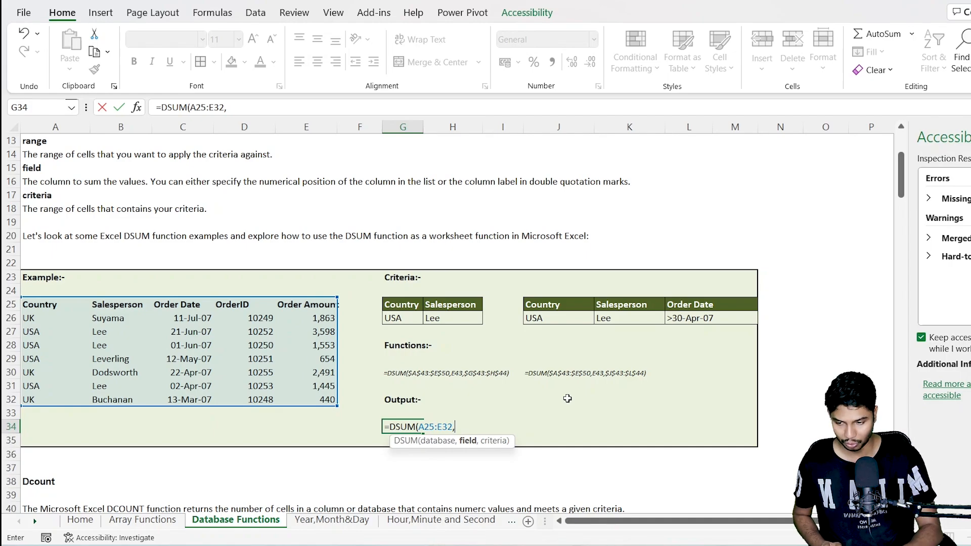
pyautogui.write('"Order Amount')
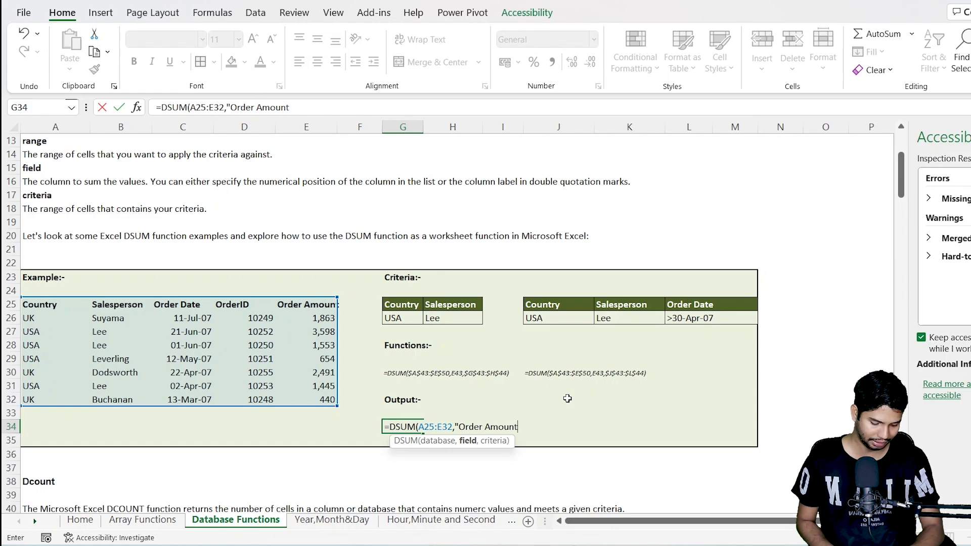
pyautogui.write('",')
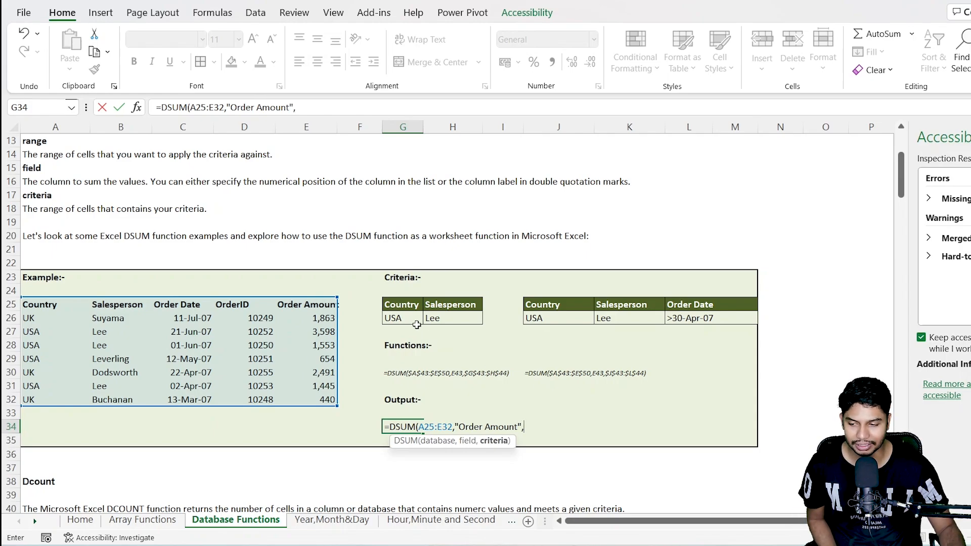
pyautogui.moveTo(405, 304); pyautogui.dragTo(447, 316)
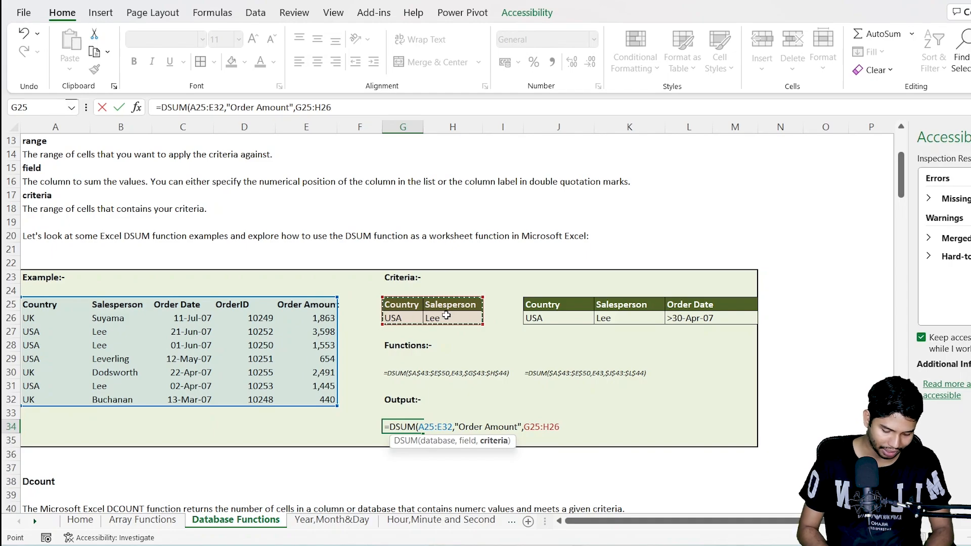
pyautogui.write(')')
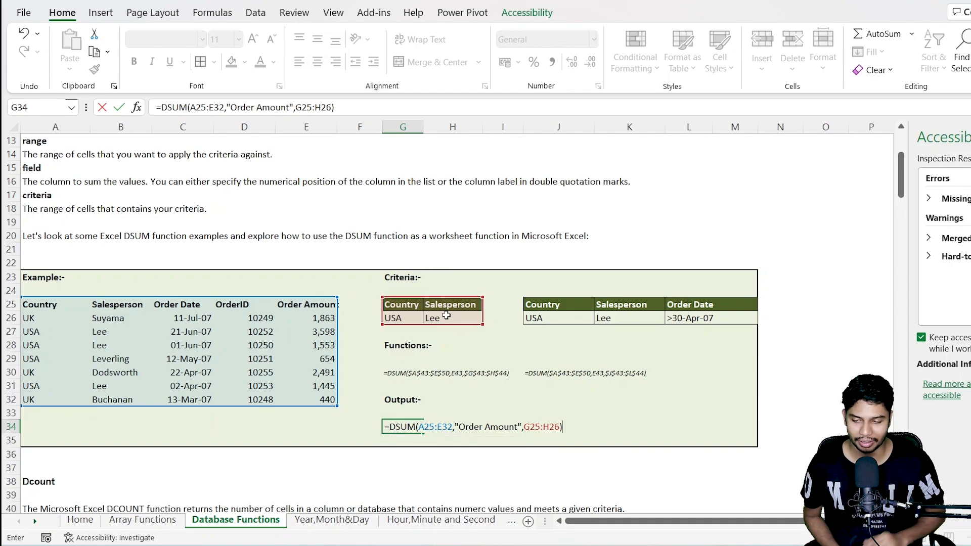
pyautogui.hotkey('ctrl', 'Return')
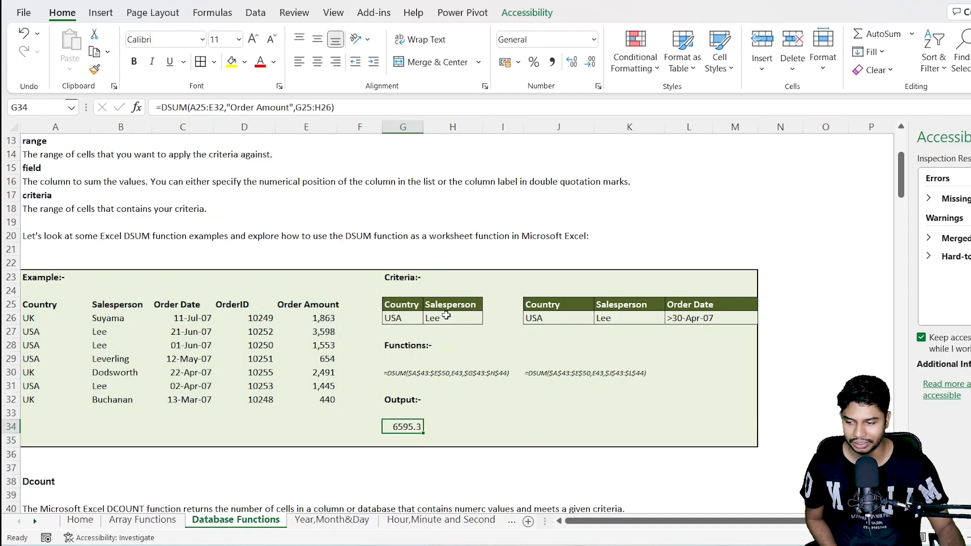
# Step: Check the DSUM output against the matching table rows 27, 28 and 31 and their order amounts
pyautogui.moveTo(60, 328); pyautogui.dragTo(95, 340)
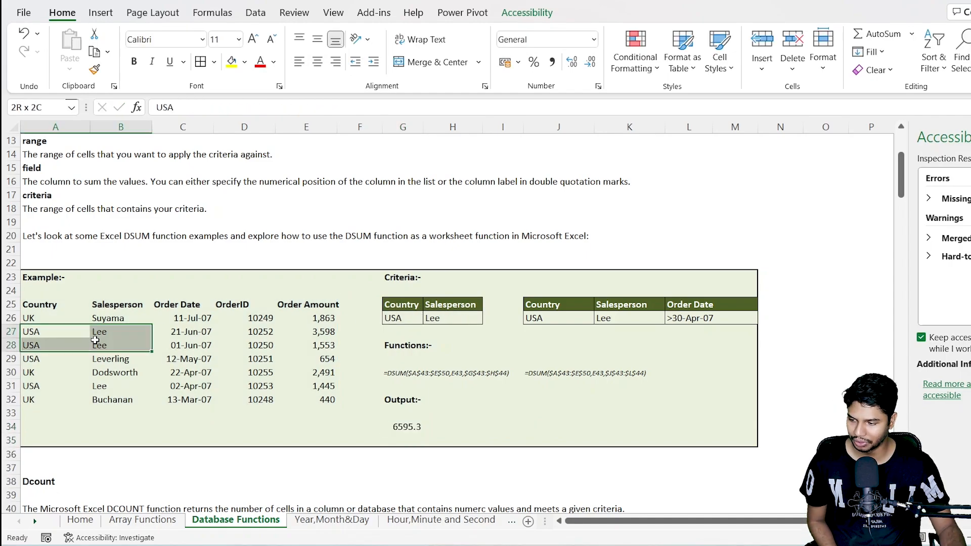
pyautogui.keyDown('ctrl'); pyautogui.moveTo(48, 389); pyautogui.dragTo(100, 387); pyautogui.keyUp('ctrl')
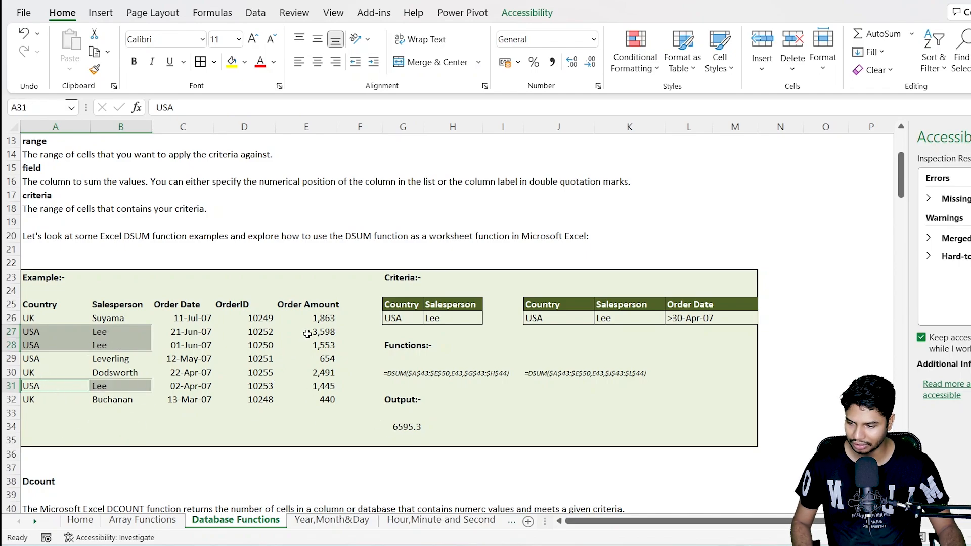
pyautogui.moveTo(307, 333); pyautogui.dragTo(308, 346)
pyautogui.keyDown('ctrl'); pyautogui.click(311, 386); pyautogui.keyUp('ctrl')
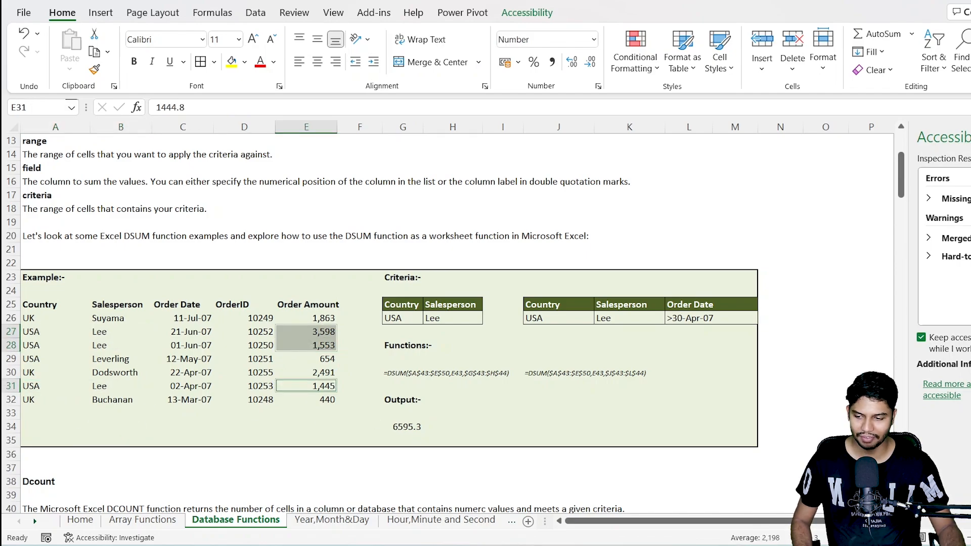
pyautogui.click(395, 428)
# Step: Begin a second DSUM formula in cell I34 with A25:E32 as its database range
pyautogui.click(558, 427)
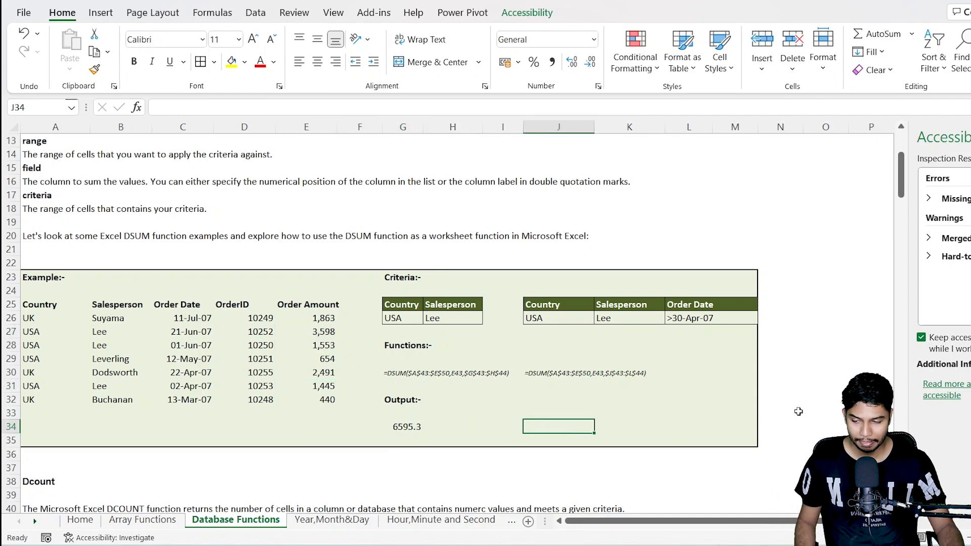
pyautogui.press('Left')
pyautogui.press('Left')
pyautogui.press('Left')
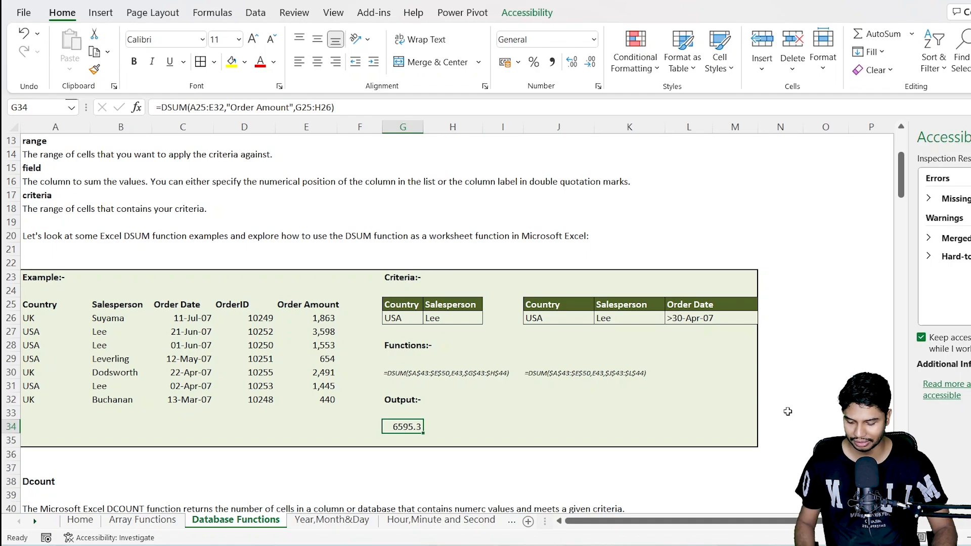
pyautogui.press('Right')
pyautogui.press('Right')
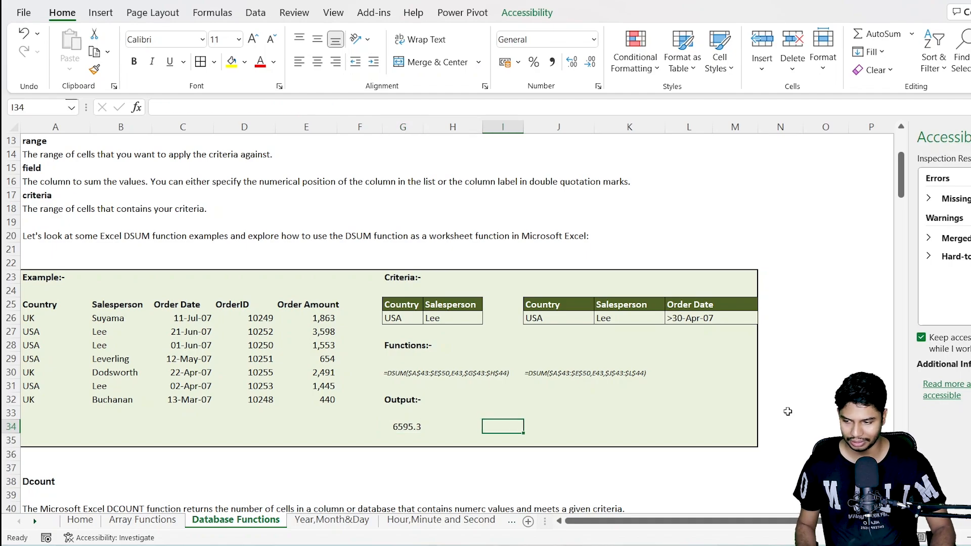
pyautogui.write('=')
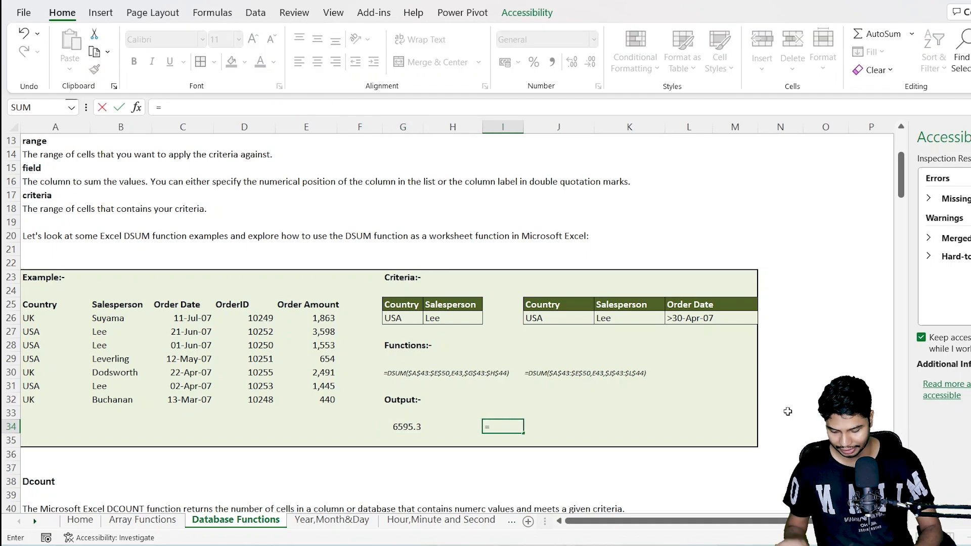
pyautogui.write('dsu')
pyautogui.press('Tab')
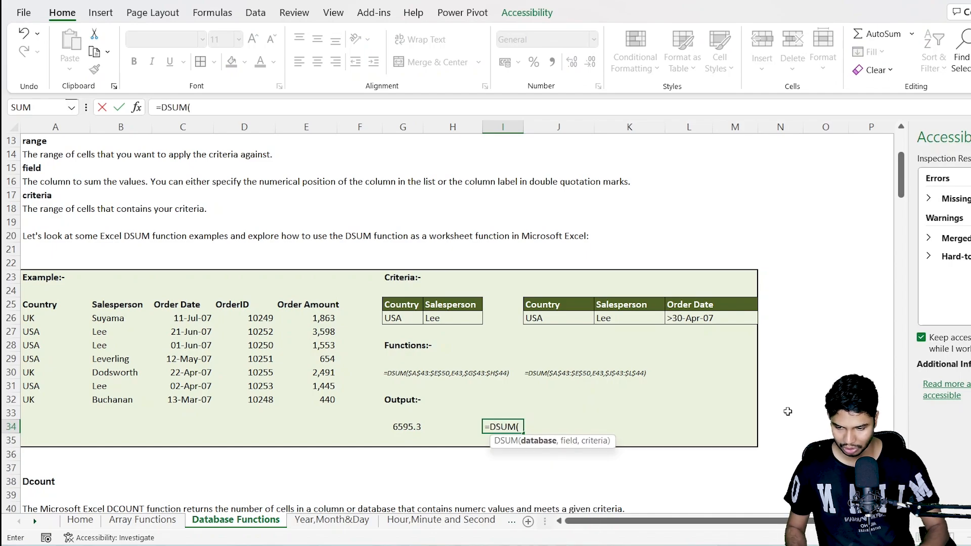
pyautogui.moveTo(36, 304); pyautogui.dragTo(307, 399)
pyautogui.write(',')
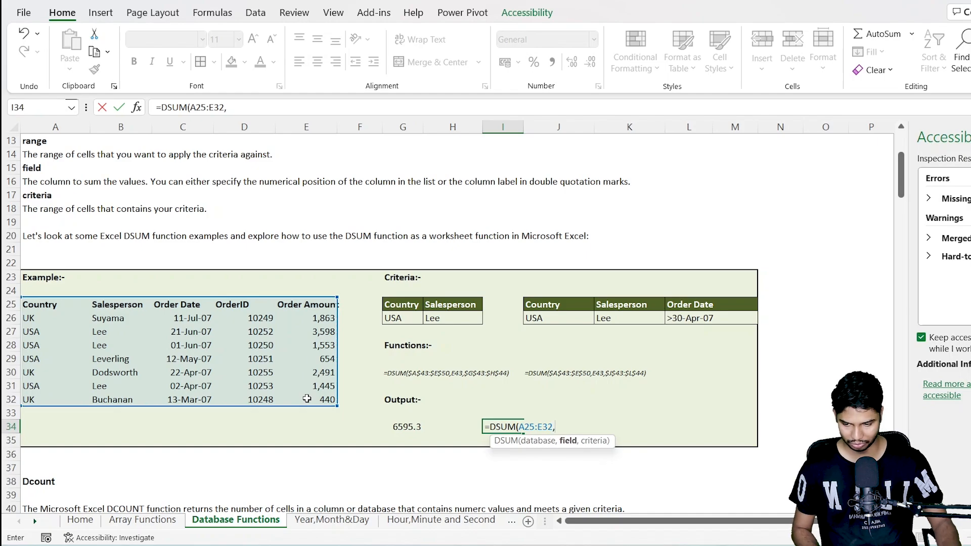
pyautogui.write('"order')
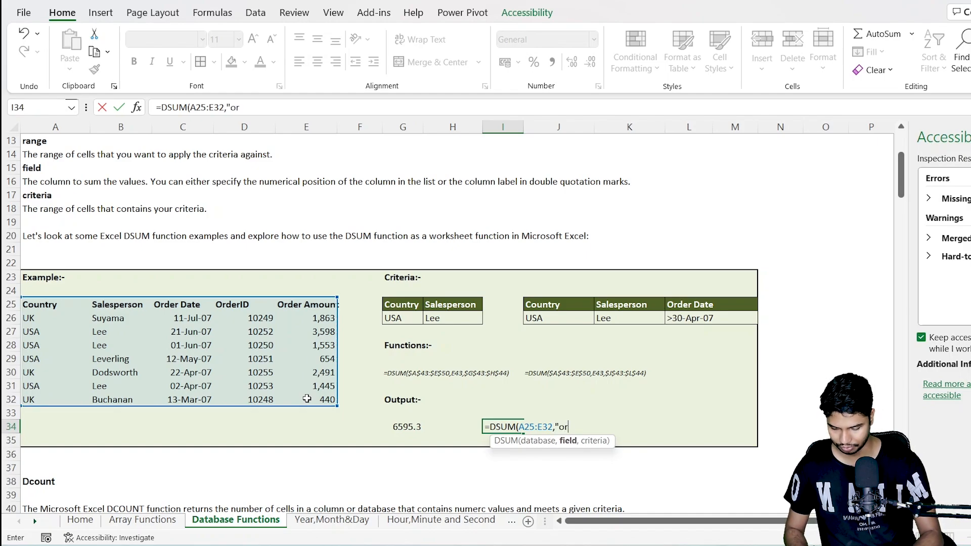
# Step: Complete the I34 formula with "Order Amount" as the field and J25:L26 as the criteria range
pyautogui.press('BackSpace')
pyautogui.press('BackSpace')
pyautogui.press('BackSpace')
pyautogui.press('BackSpace')
pyautogui.press('BackSpace')
pyautogui.write('O')
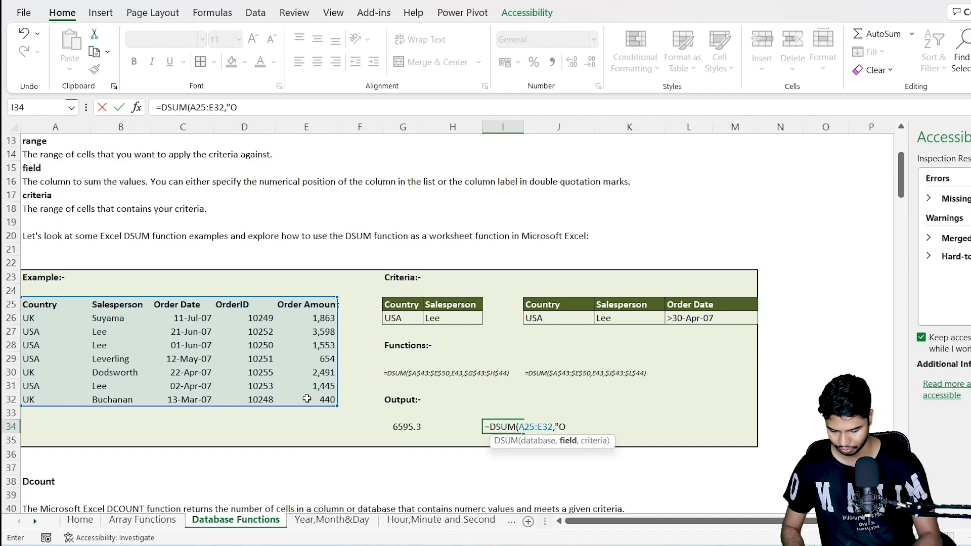
pyautogui.write('rder Am')
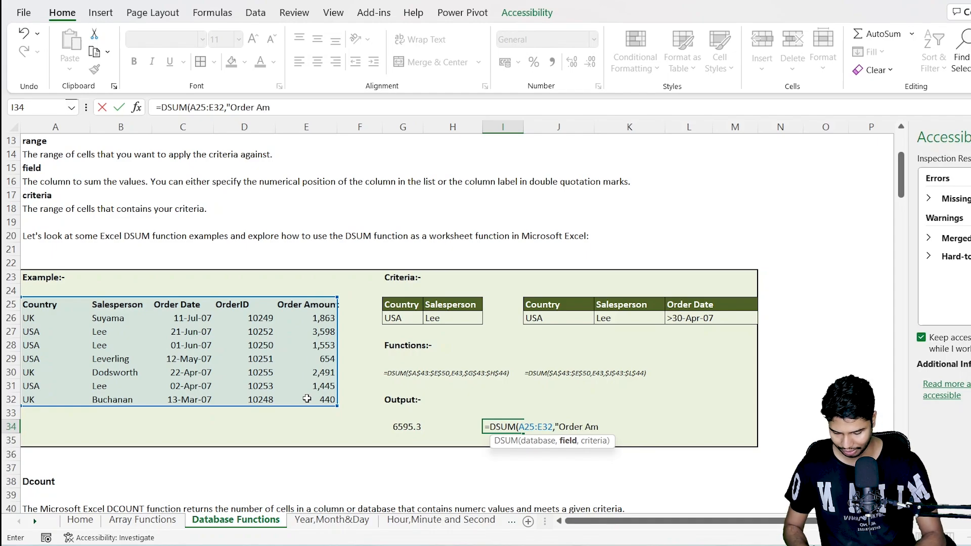
pyautogui.write('ount",')
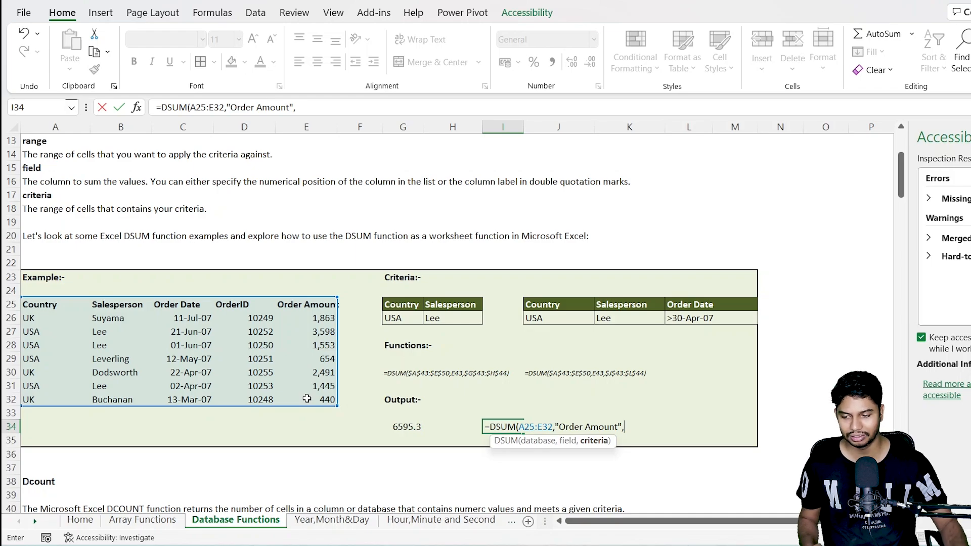
pyautogui.moveTo(552, 304); pyautogui.dragTo(690, 320)
pyautogui.write(')')
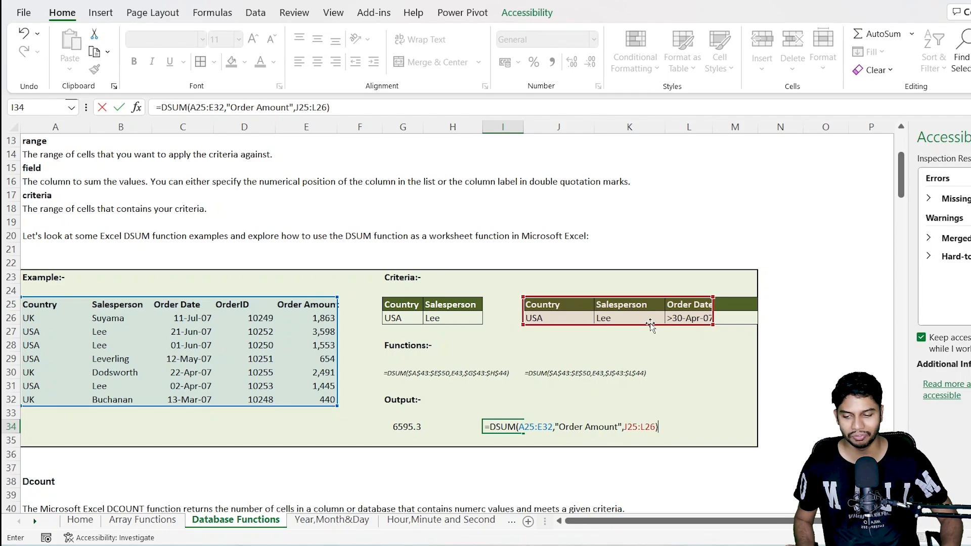
pyautogui.hotkey('ctrl', 'Return')
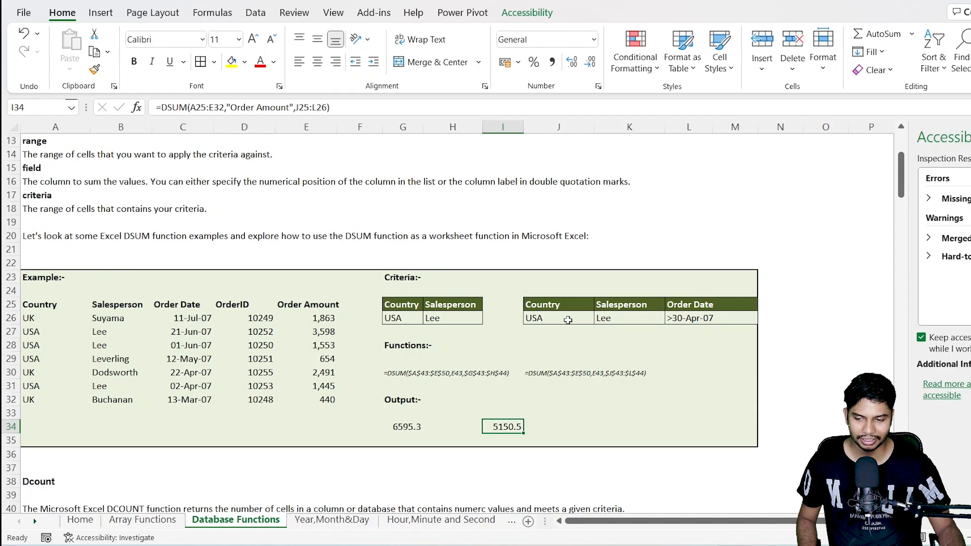
# Step: Review the second criteria row in J26:L26, and go on to the example in the Dcount section
pyautogui.moveTo(566, 319); pyautogui.dragTo(698, 318)
pyautogui.click(503, 345)
pyautogui.scroll(-3, 389, 312)
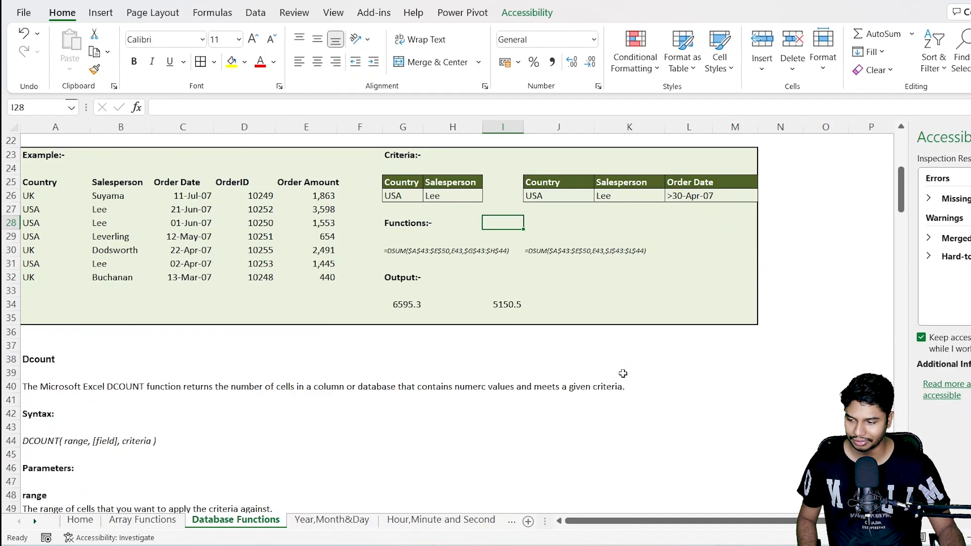
pyautogui.scroll(-10, 389, 312)
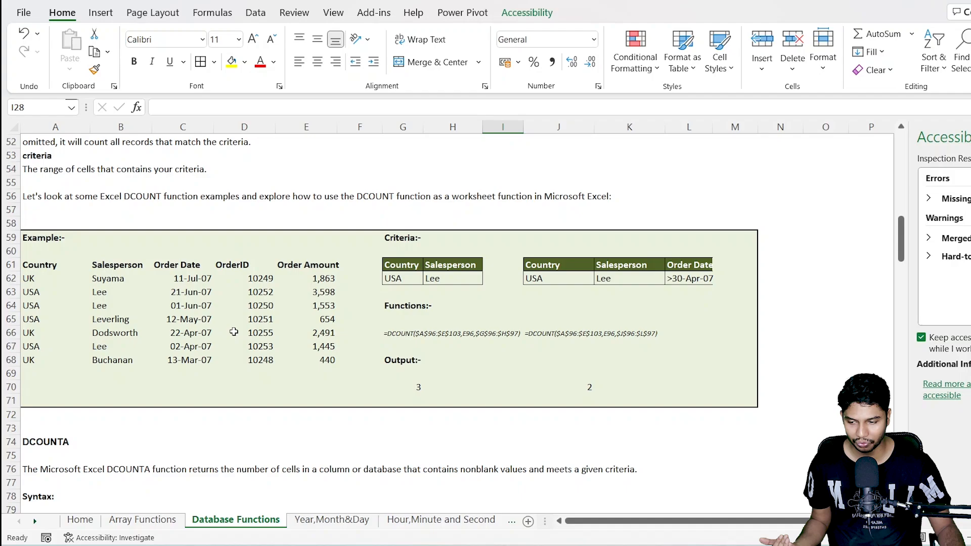
# Step: Clear the DCOUNT outputs in row 70 and begin a DCOUNT formula in G70 with A61:E68 as its database range
pyautogui.moveTo(394, 387); pyautogui.dragTo(564, 387)
pyautogui.press('Delete')
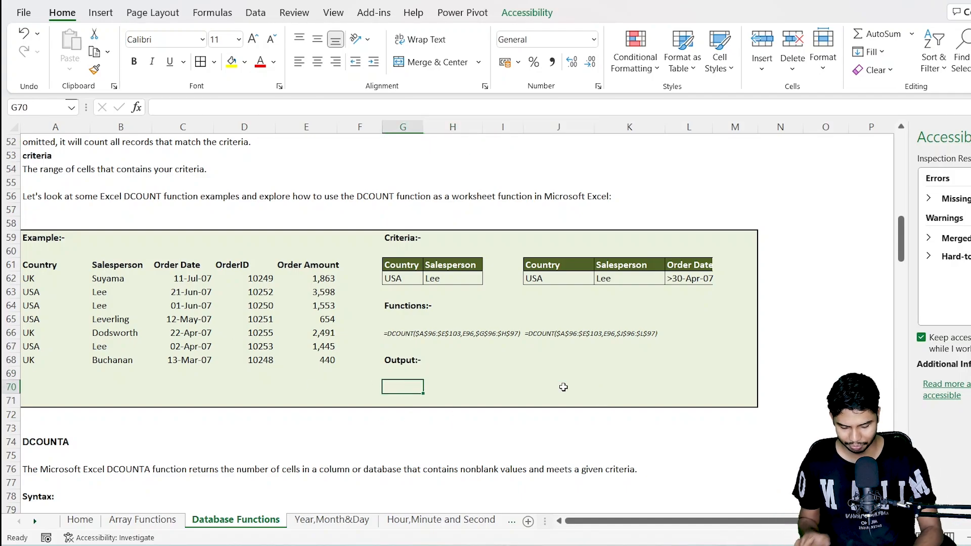
pyautogui.write('=DCou')
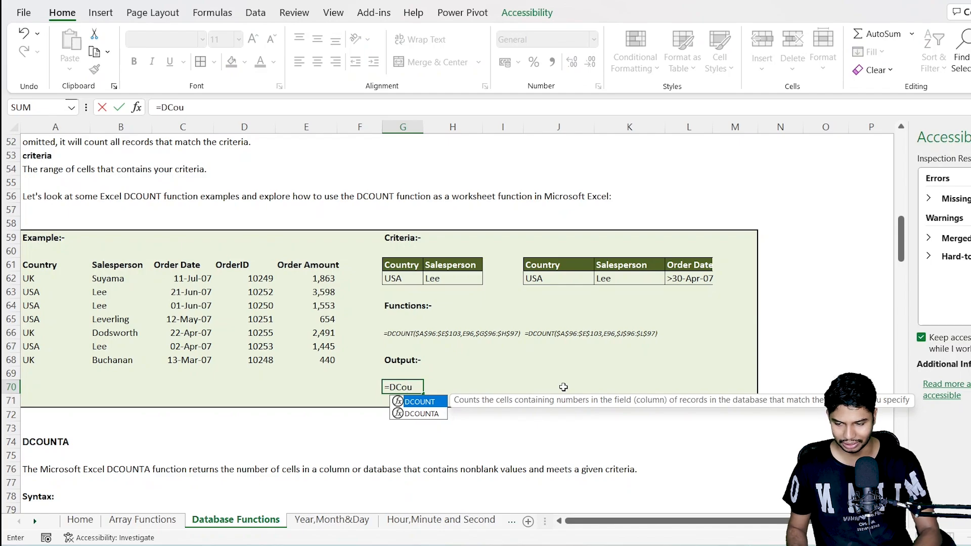
pyautogui.press('Tab')
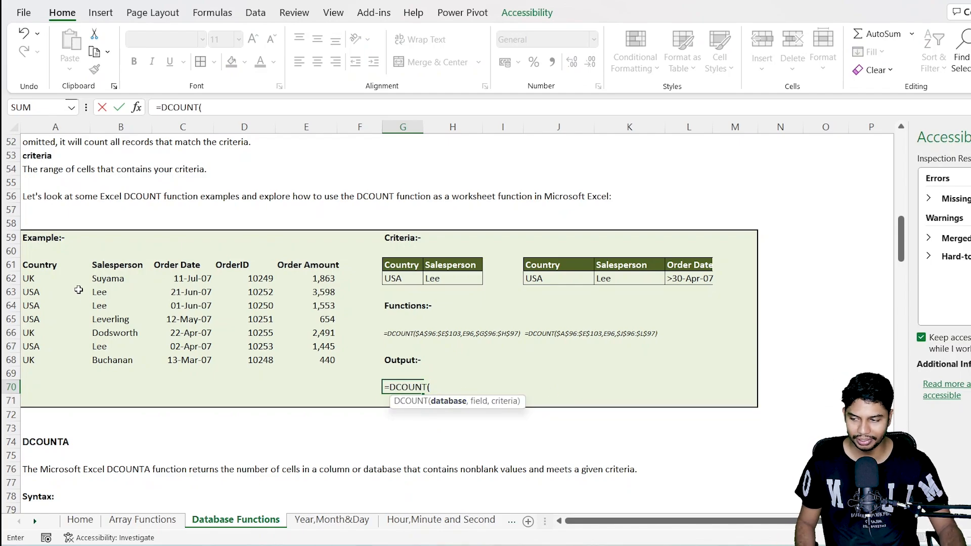
pyautogui.moveTo(64, 266)
pyautogui.mouseDown()
pyautogui.moveTo(338, 374)
pyautogui.moveTo(327, 362)
pyautogui.mouseUp()
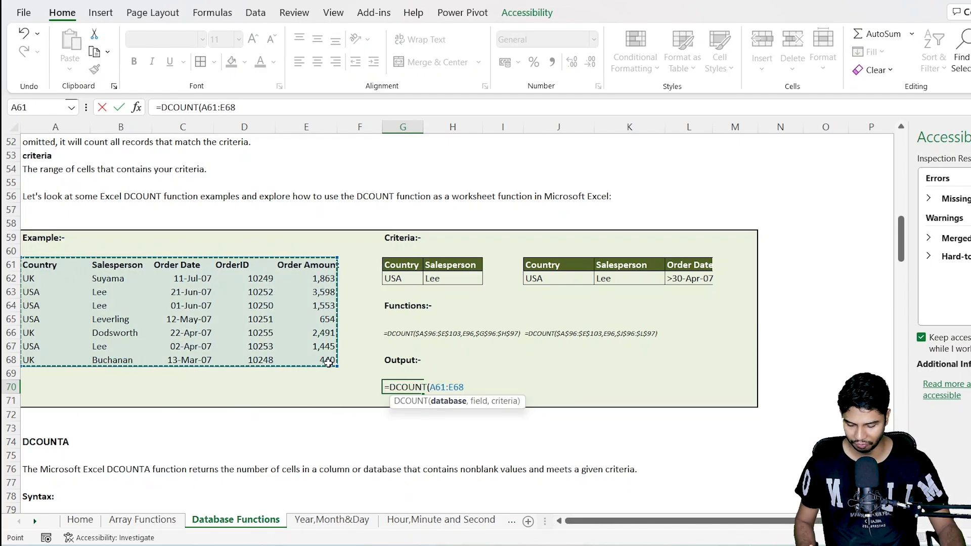
pyautogui.write(',')
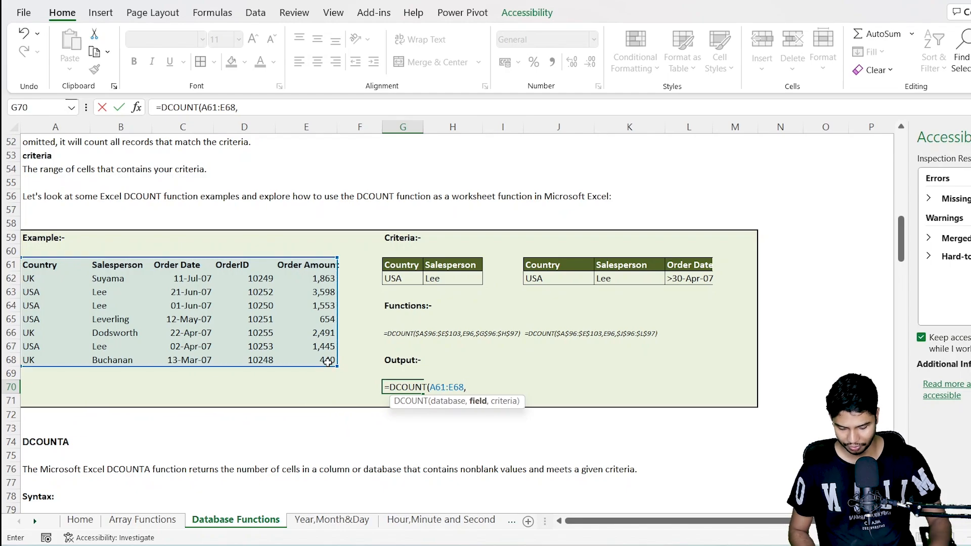
pyautogui.write('"')
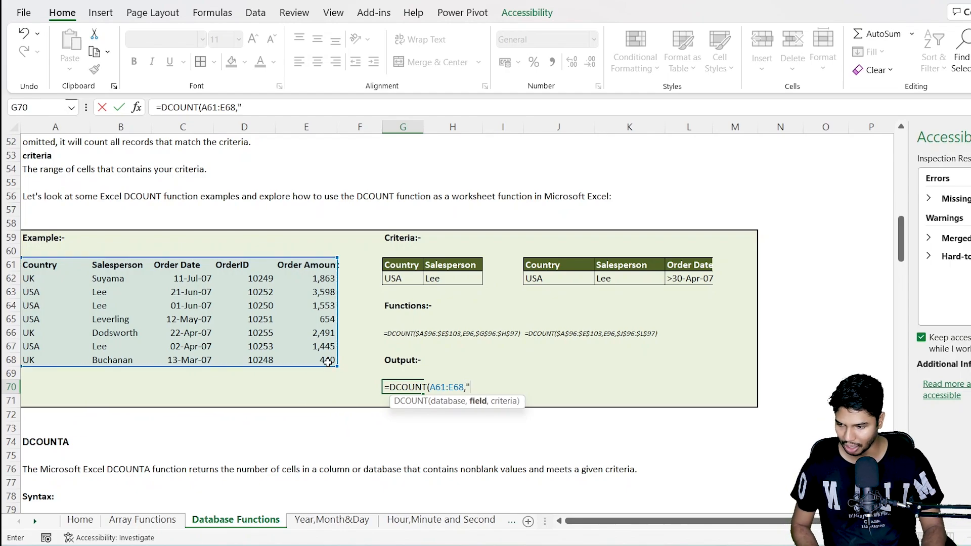
pyautogui.write('Order')
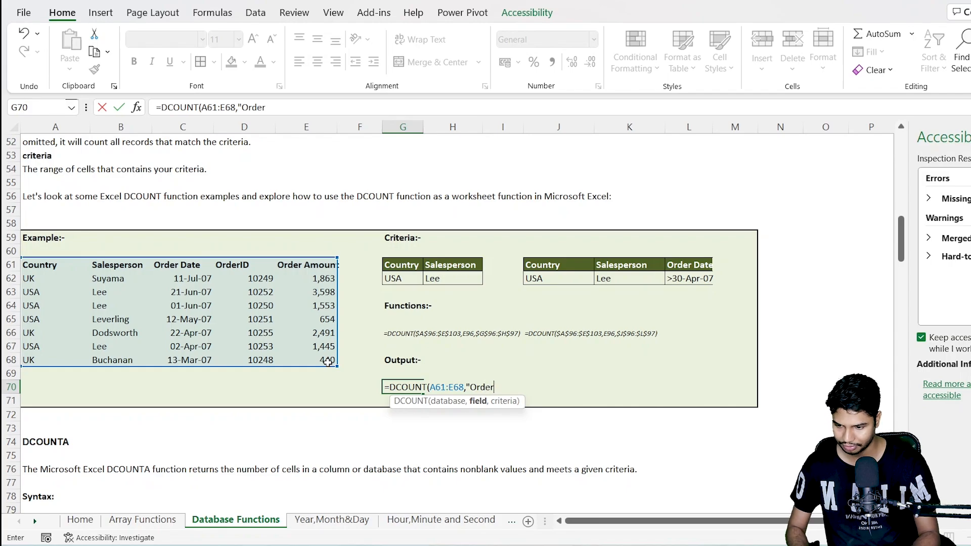
pyautogui.write('ID",')
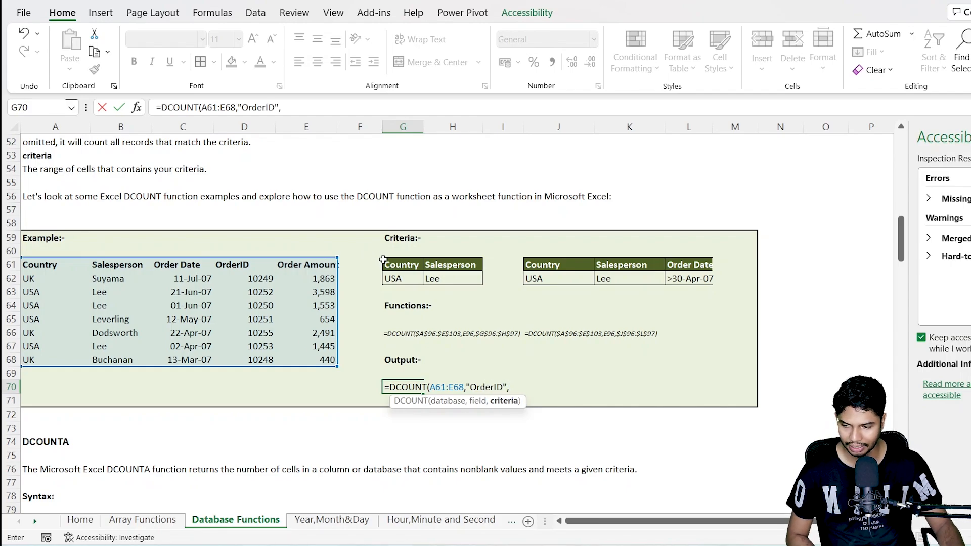
# Step: Complete the G70 formula with "OrderID" as the field and G61:H62 as the criteria range
pyautogui.moveTo(385, 263); pyautogui.dragTo(435, 279)
pyautogui.press('Return')
pyautogui.press('Up')
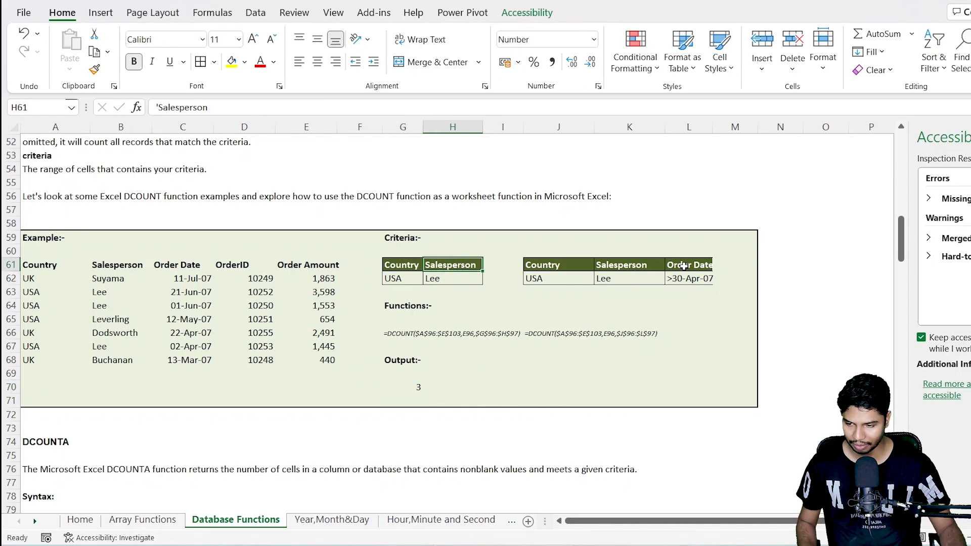
# Step: Change the criteria header in H61 to "Sales person", written as two words
pyautogui.click(435, 265)
pyautogui.press('F2')
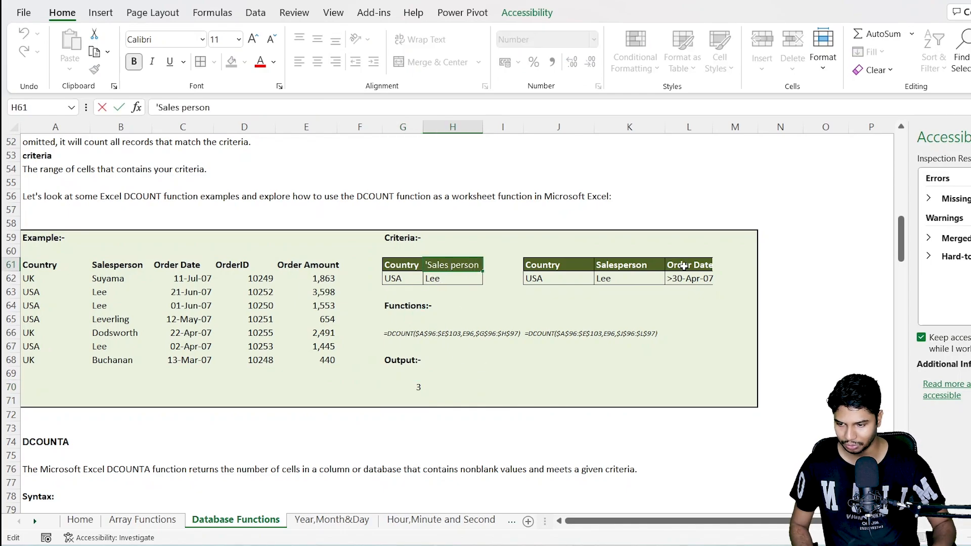
pyautogui.press('Return')
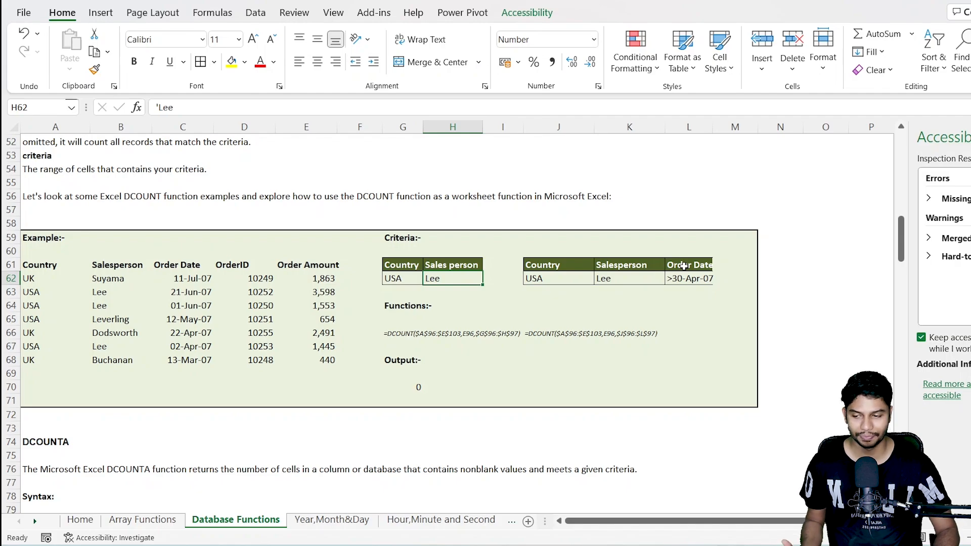
pyautogui.press('Up')
pyautogui.press('Down')
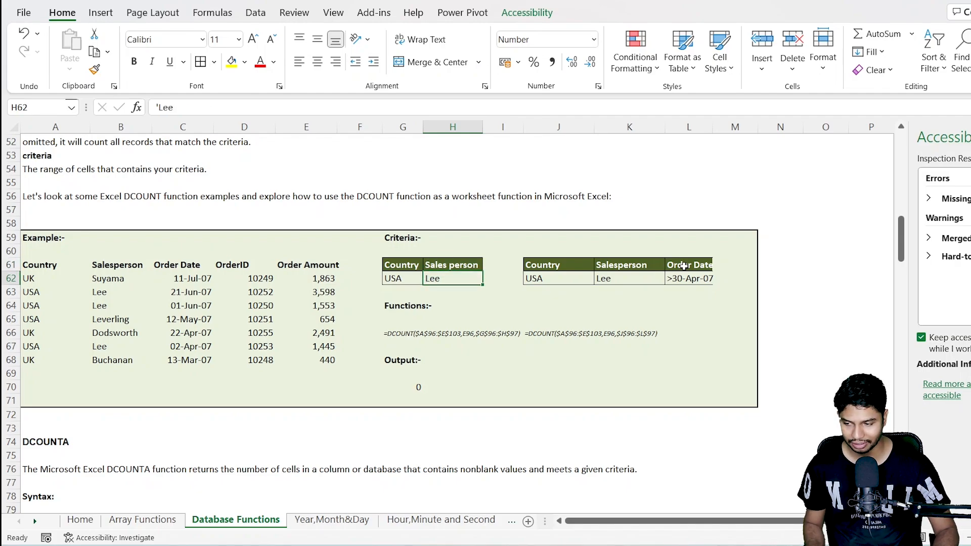
# Step: Change the data table header in B61 to "Sales person" so it matches the criteria header
pyautogui.press('Up')
pyautogui.press('Left')
pyautogui.press('Left')
pyautogui.press('Left')
pyautogui.press('Left')
pyautogui.press('Left')
pyautogui.press('Left')
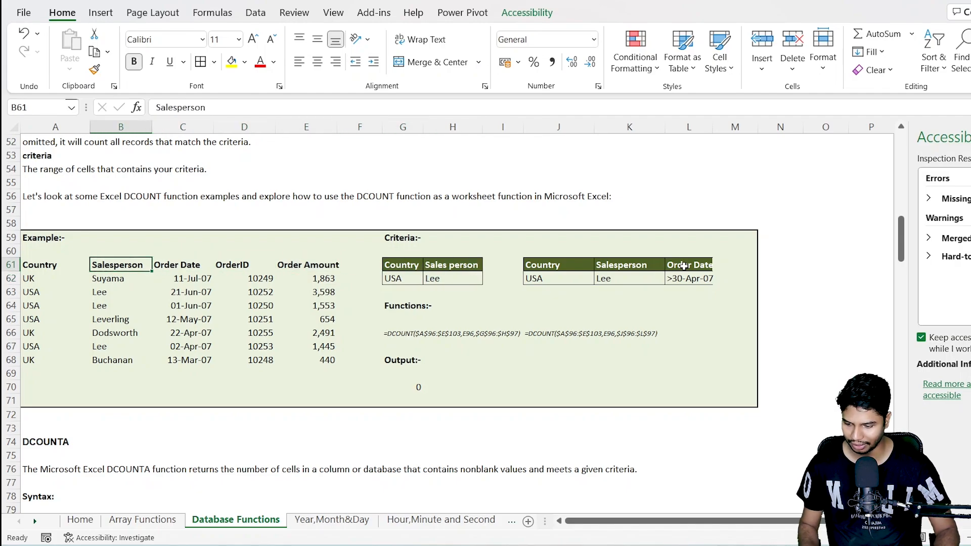
pyautogui.press('F2')
pyautogui.press('Left')
pyautogui.press('Left')
pyautogui.press('Left')
pyautogui.press('Left')
pyautogui.press('Left')
pyautogui.press('Left')
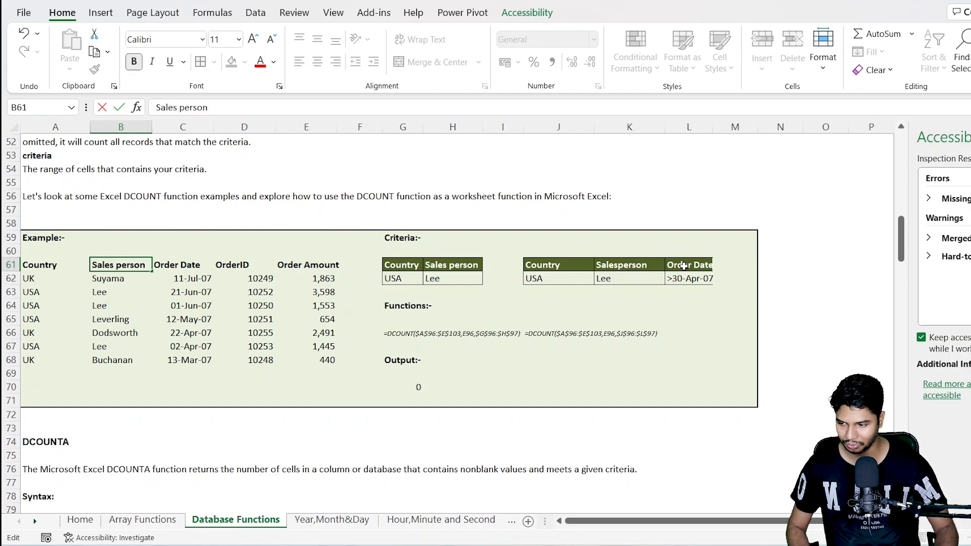
pyautogui.press('Return')
pyautogui.press('Up')
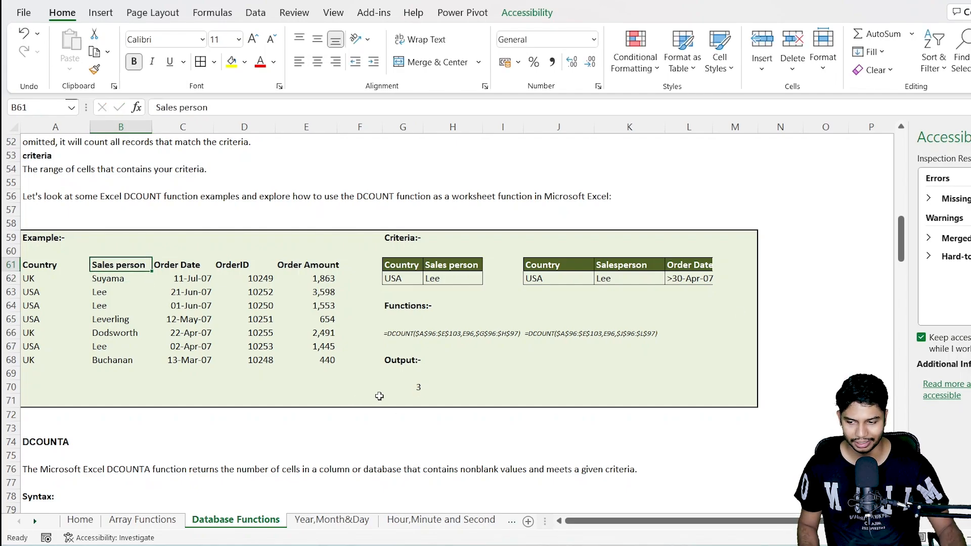
# Step: Review the DCOUNT formula in G70 and compare the criteria headers with the headers of the table A61:E68
pyautogui.click(405, 390)
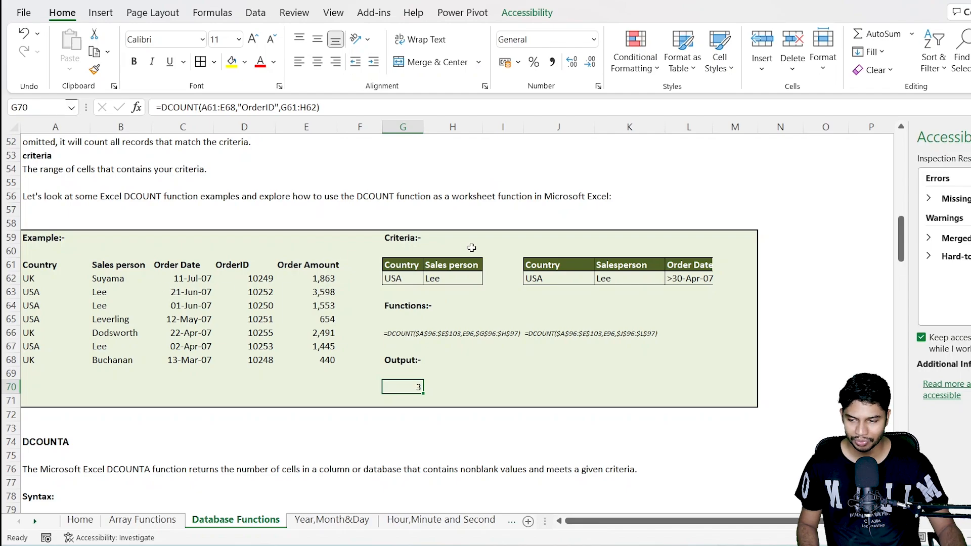
pyautogui.moveTo(411, 265); pyautogui.dragTo(455, 279)
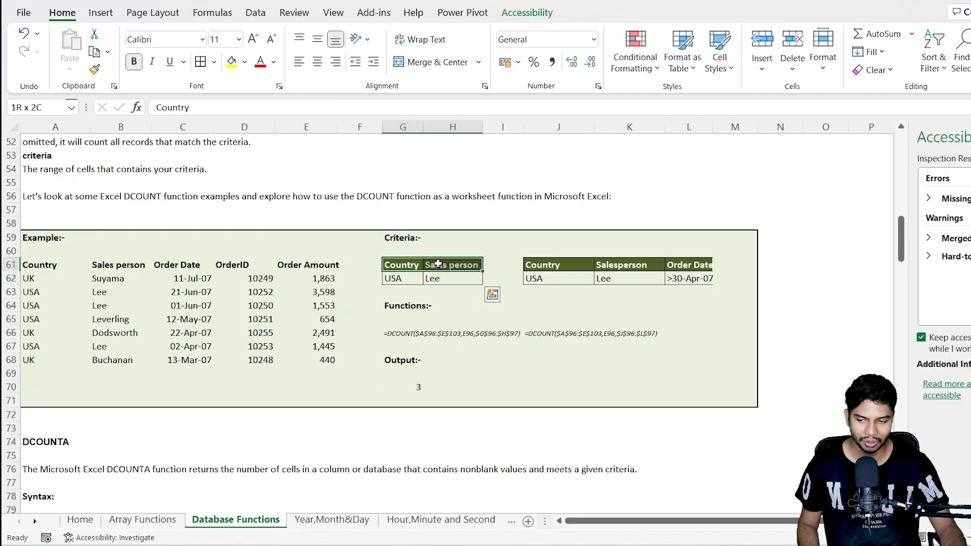
pyautogui.moveTo(48, 263); pyautogui.dragTo(337, 359)
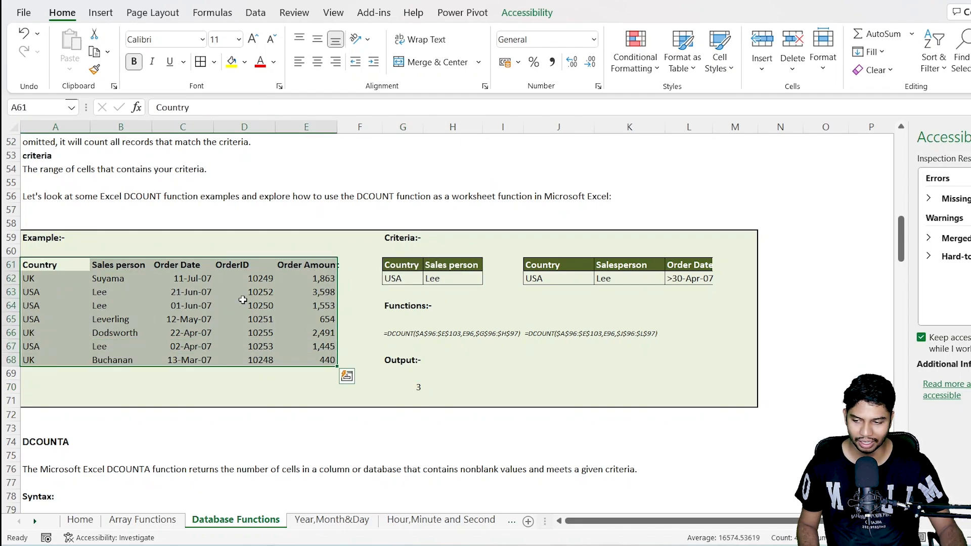
pyautogui.moveTo(47, 264); pyautogui.dragTo(299, 268)
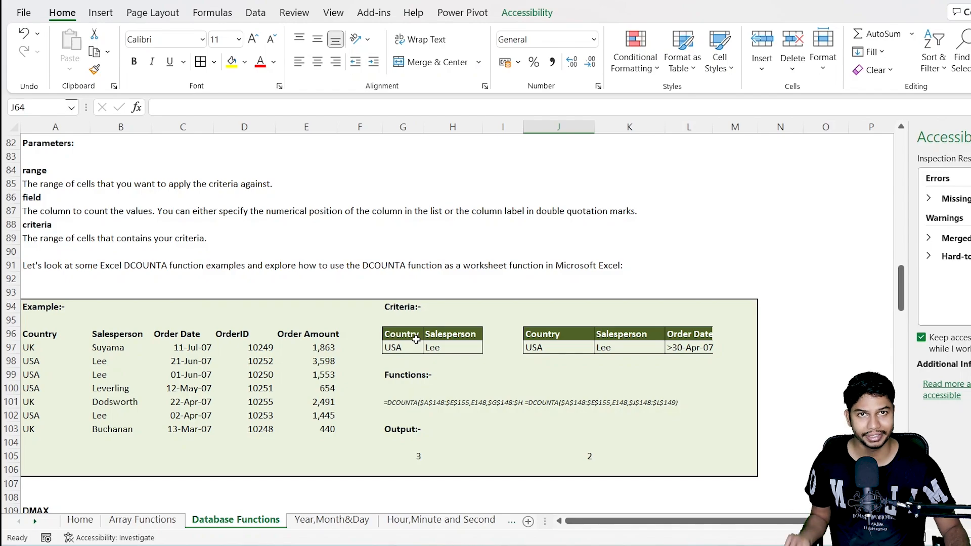
# Step: Go on to the DMAX example and clear its outputs in G139:J139
pyautogui.scroll(-12, 416, 339)
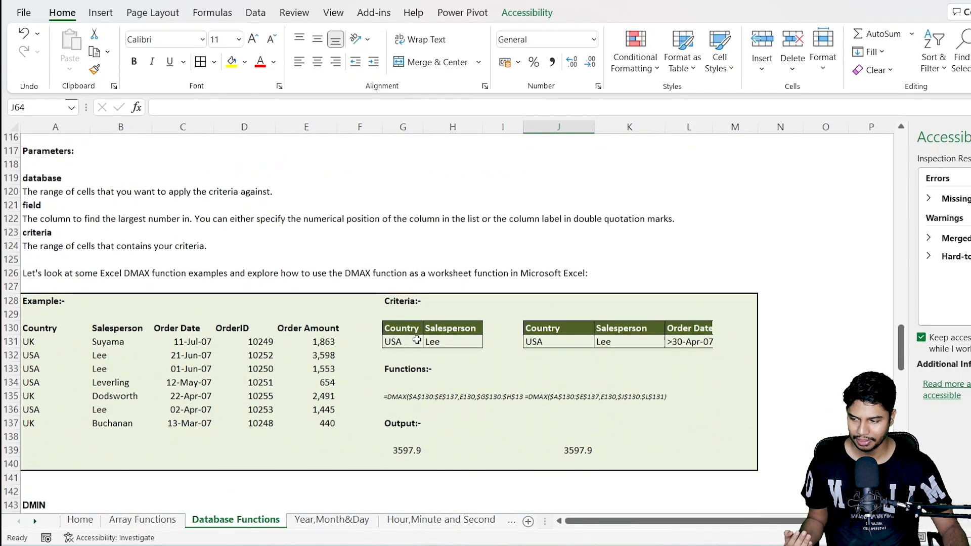
pyautogui.scroll(1, 416, 340)
pyautogui.scroll(2, 416, 340)
pyautogui.scroll(-3, 416, 339)
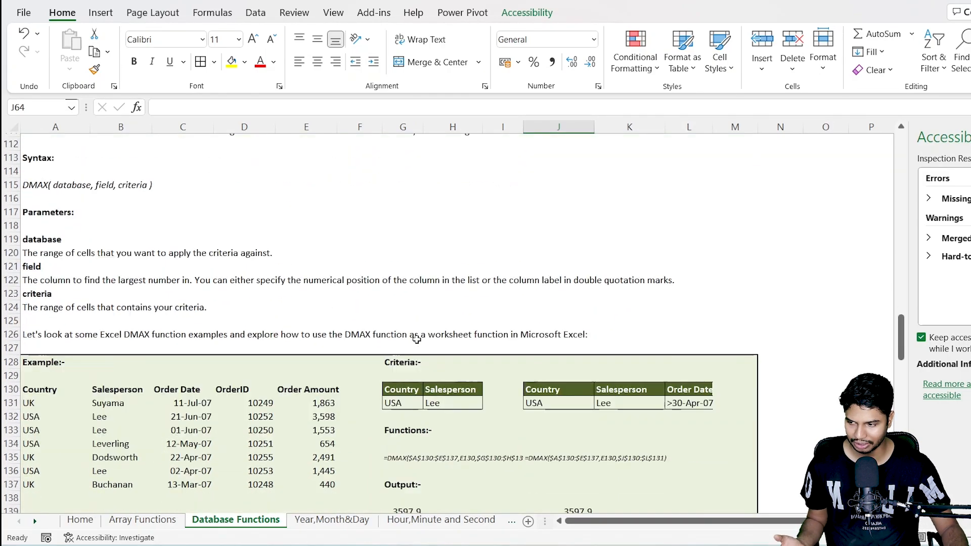
pyautogui.scroll(-1, 416, 339)
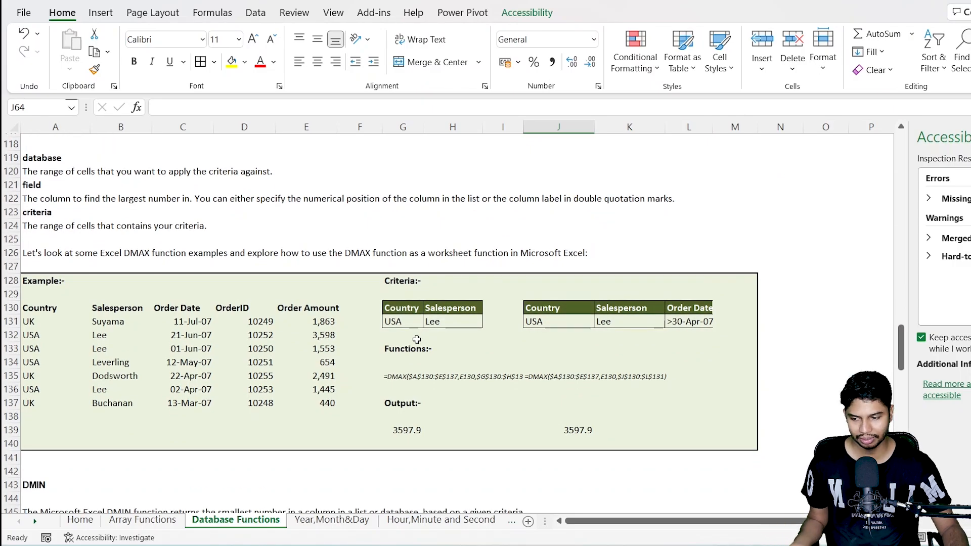
pyautogui.scroll(-1, 417, 339)
pyautogui.moveTo(416, 389); pyautogui.dragTo(556, 388)
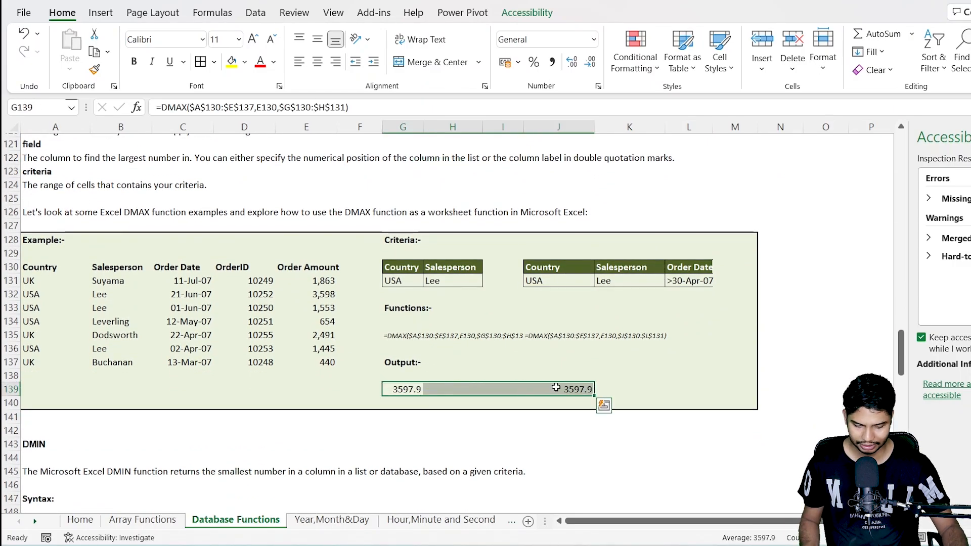
pyautogui.press('Delete')
# Step: Begin a DMAX formula in G139 with A130:E137 as its database range
pyautogui.press('Up')
pyautogui.press('Down')
pyautogui.write('=')
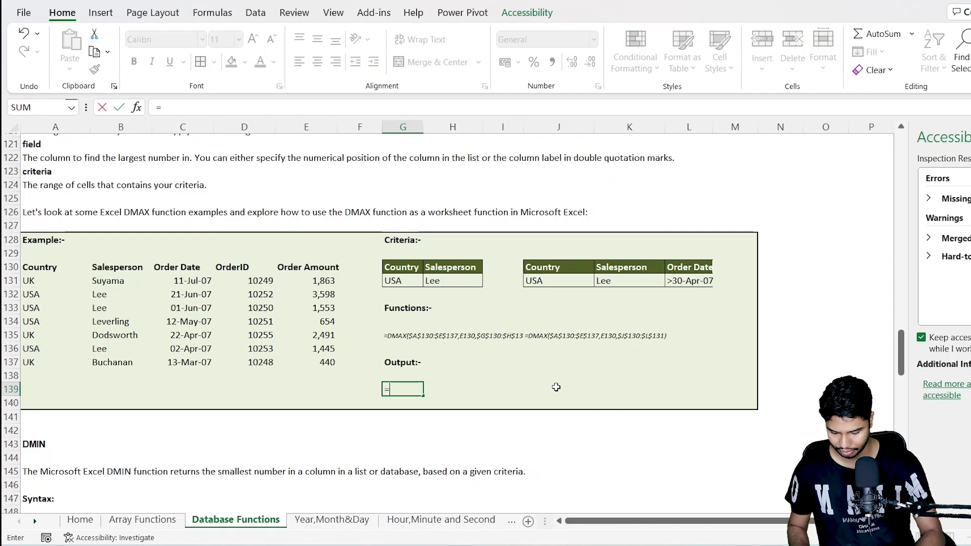
pyautogui.write('DMAX(')
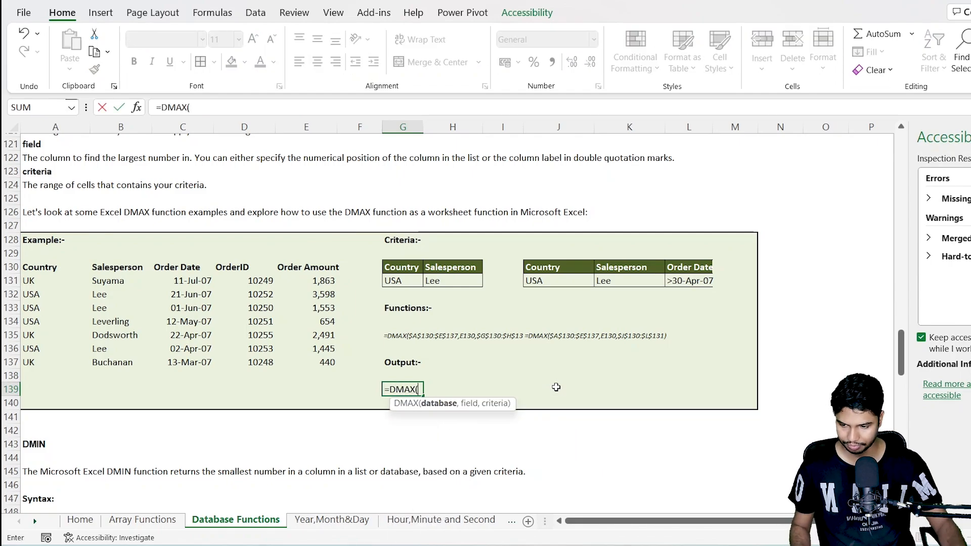
pyautogui.moveTo(50, 269); pyautogui.dragTo(300, 363)
pyautogui.write(',')
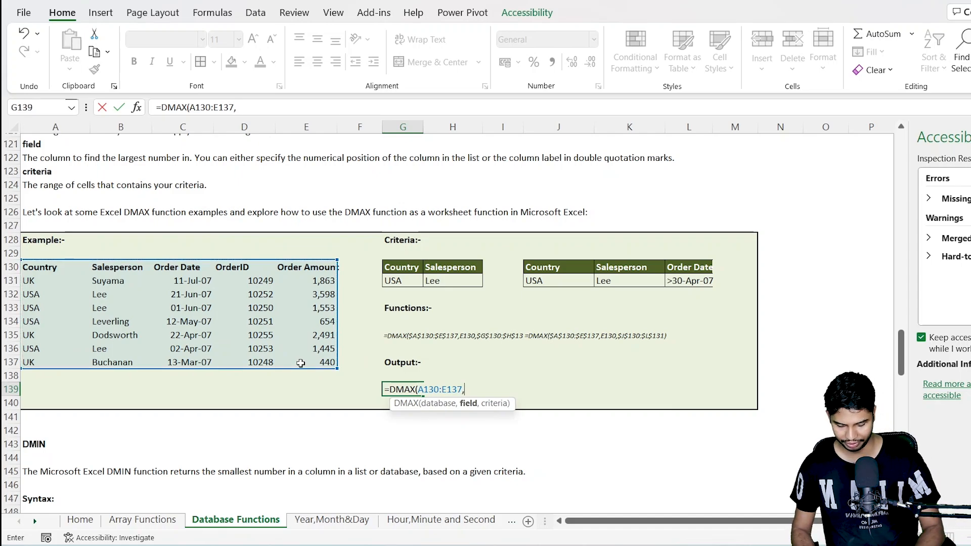
pyautogui.write('"')
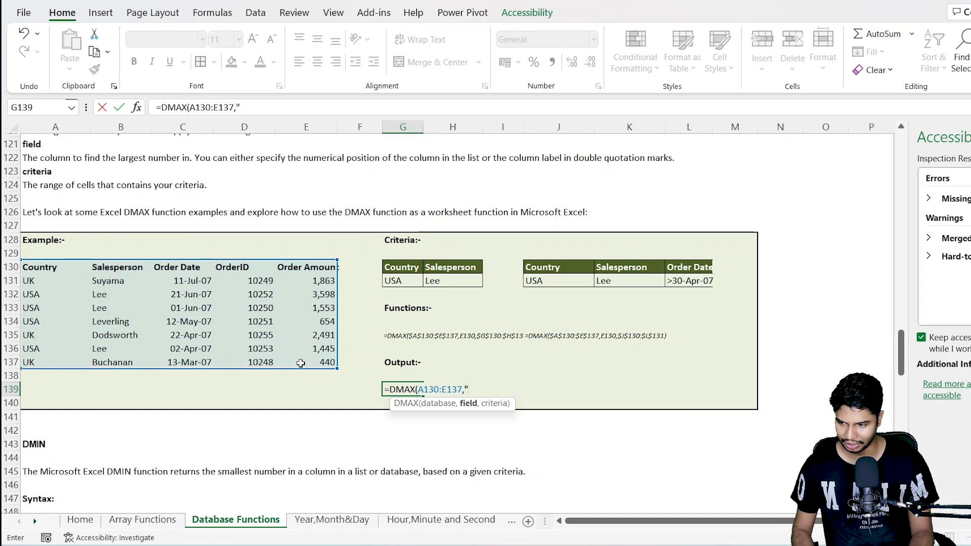
pyautogui.write('Orde')
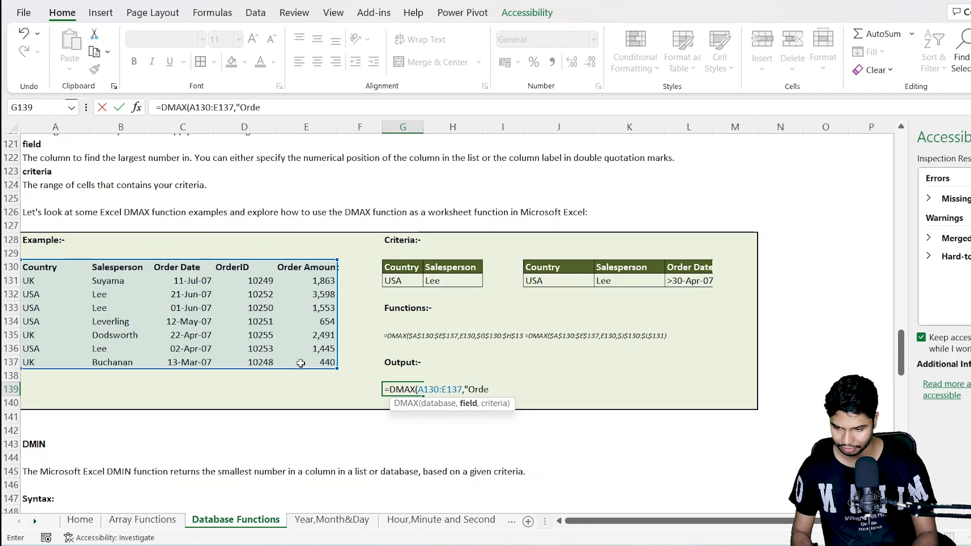
pyautogui.write('r Date')
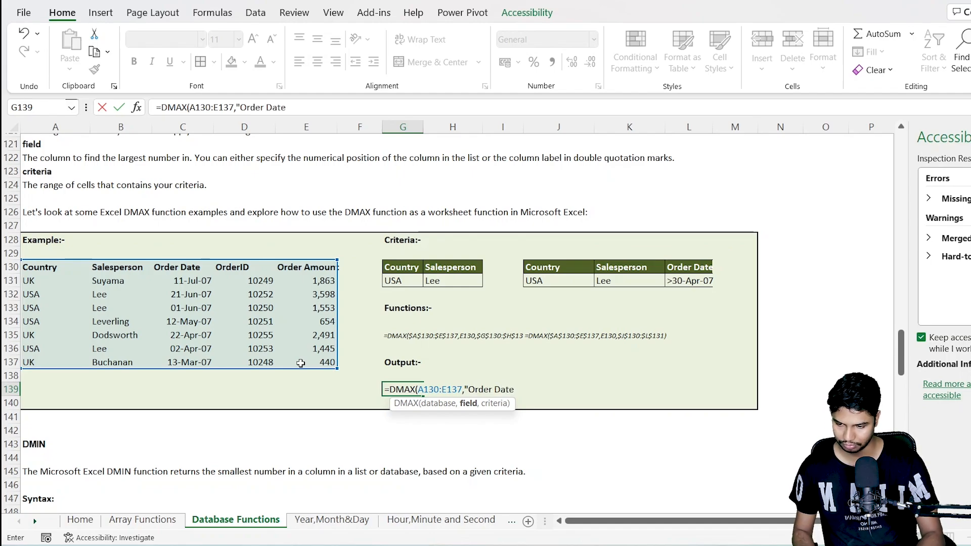
pyautogui.write('",')
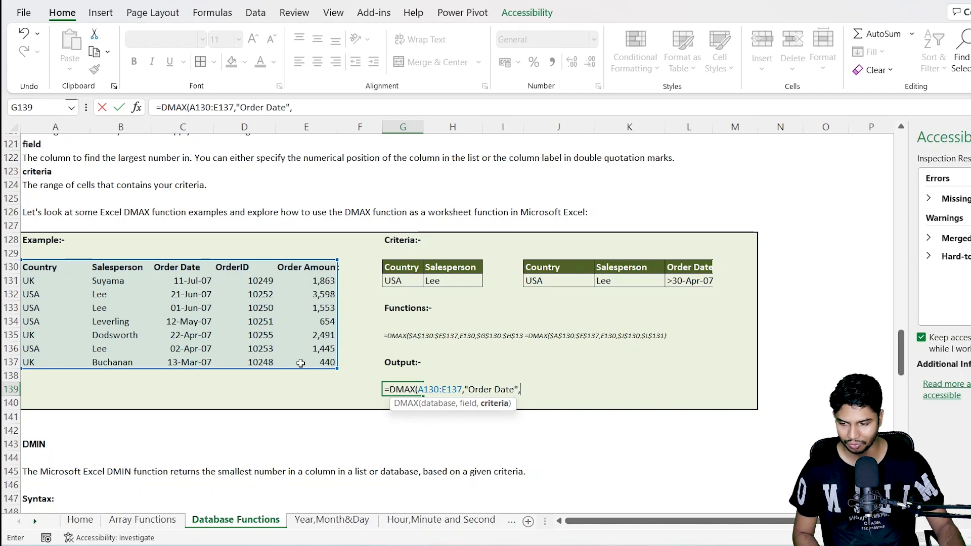
# Step: Complete the G139 formula with "Order Date" as the field and G130:H131 as the criteria range
pyautogui.moveTo(393, 265); pyautogui.dragTo(436, 278)
pyautogui.press('Return')
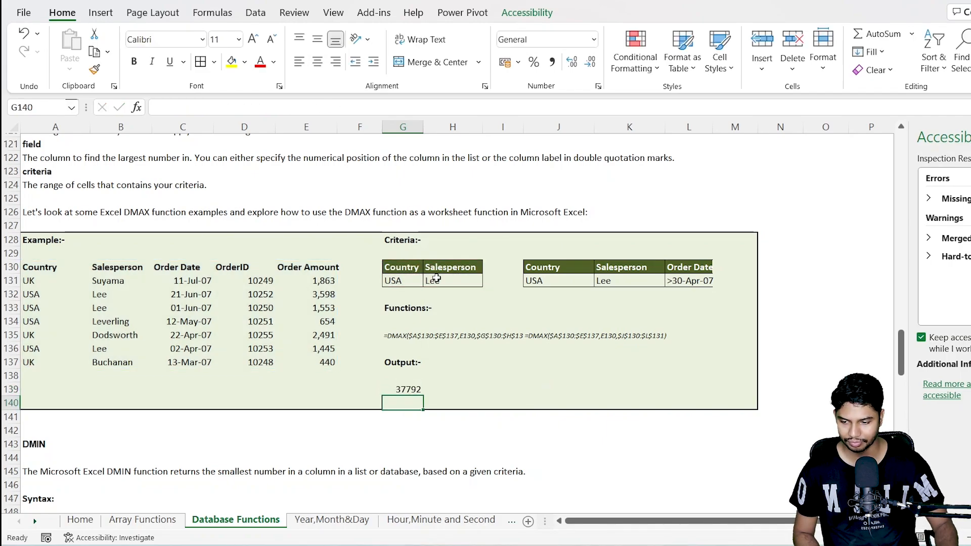
# Step: Format the DMAX result in G139 as a day-month-year date and widen column G to fit it
pyautogui.press('Up')
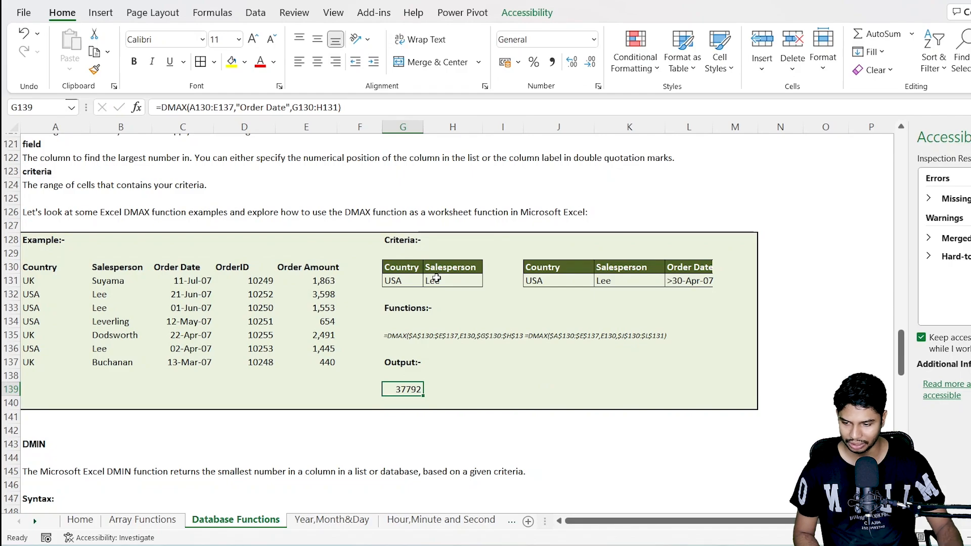
pyautogui.hotkey('ctrl', 'shift', '3')
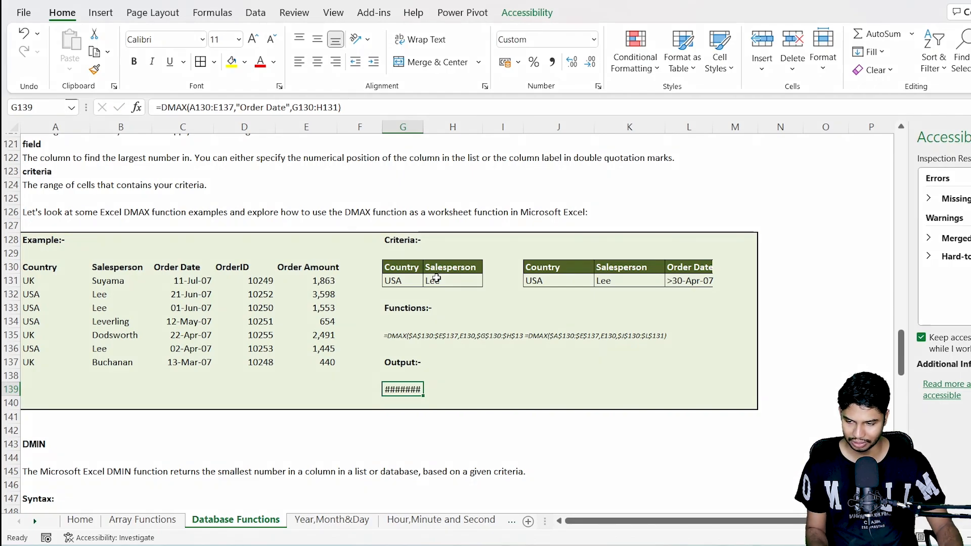
pyautogui.click(920, 181)
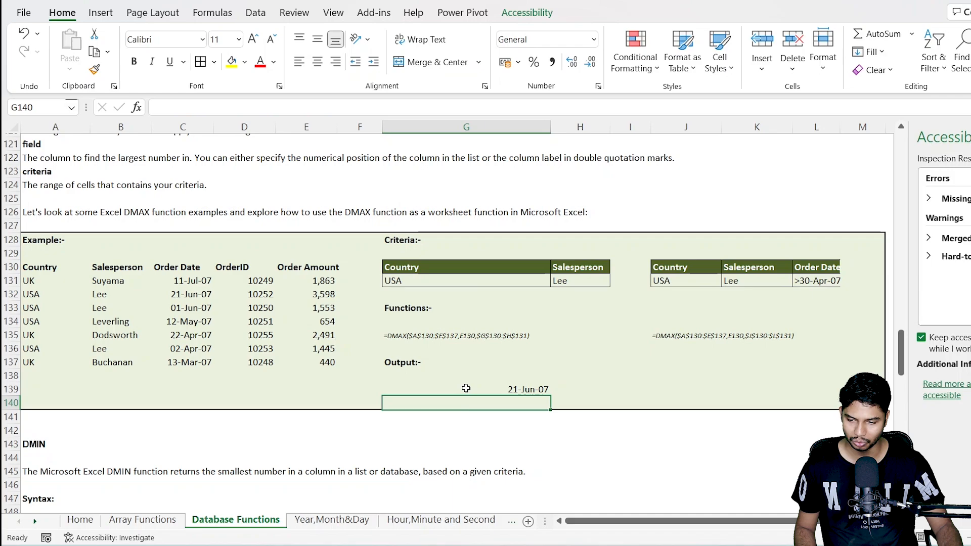
pyautogui.click(466, 387)
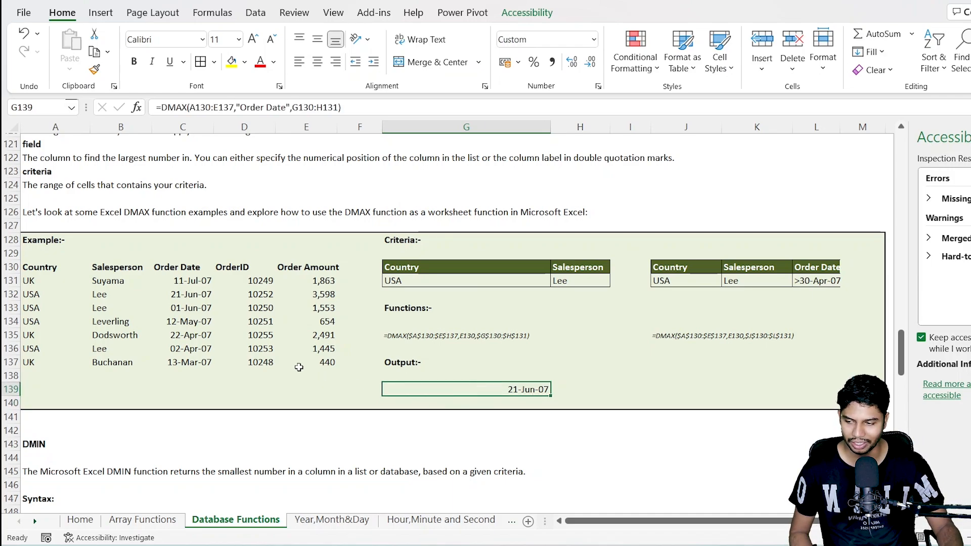
pyautogui.moveTo(410, 267); pyautogui.dragTo(595, 281)
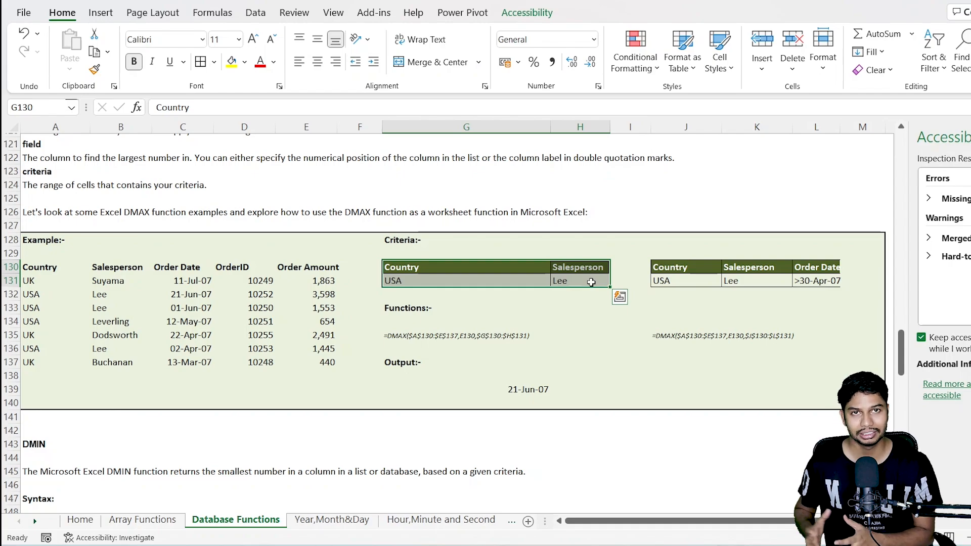
pyautogui.click(596, 375)
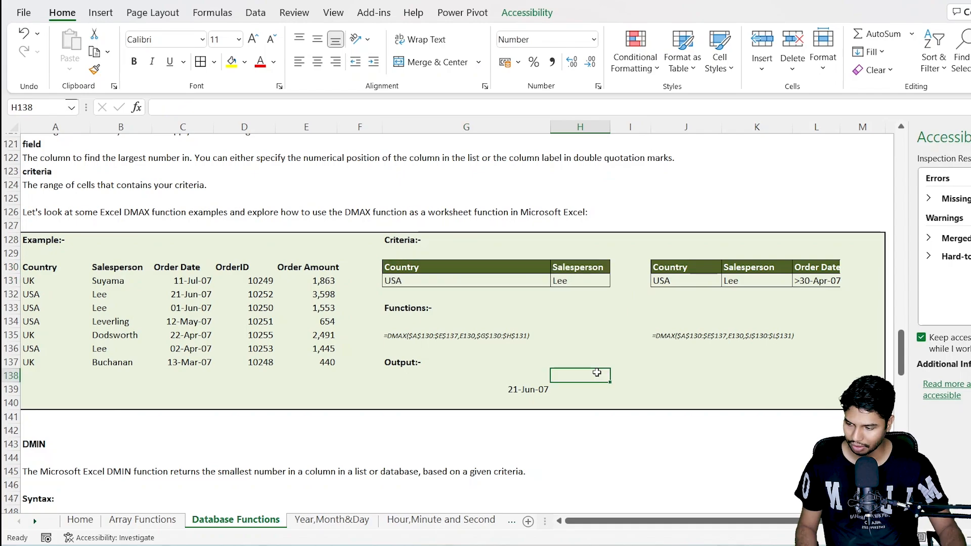
# Step: Go on to the DAVERAGE example and clear its outputs in G207:J207
pyautogui.scroll(-4, 596, 373)
pyautogui.scroll(3, 595, 373)
pyautogui.scroll(-7, 596, 373)
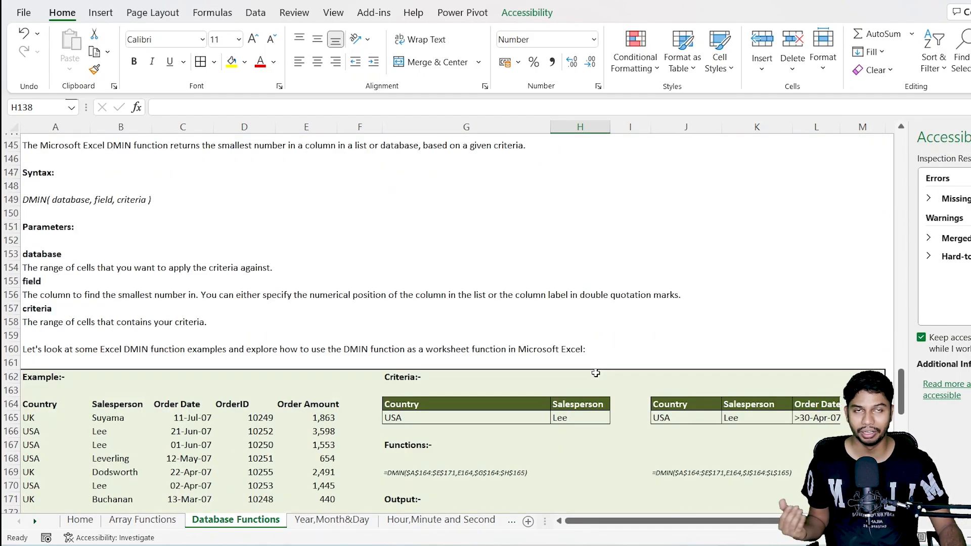
pyautogui.scroll(-7, 595, 373)
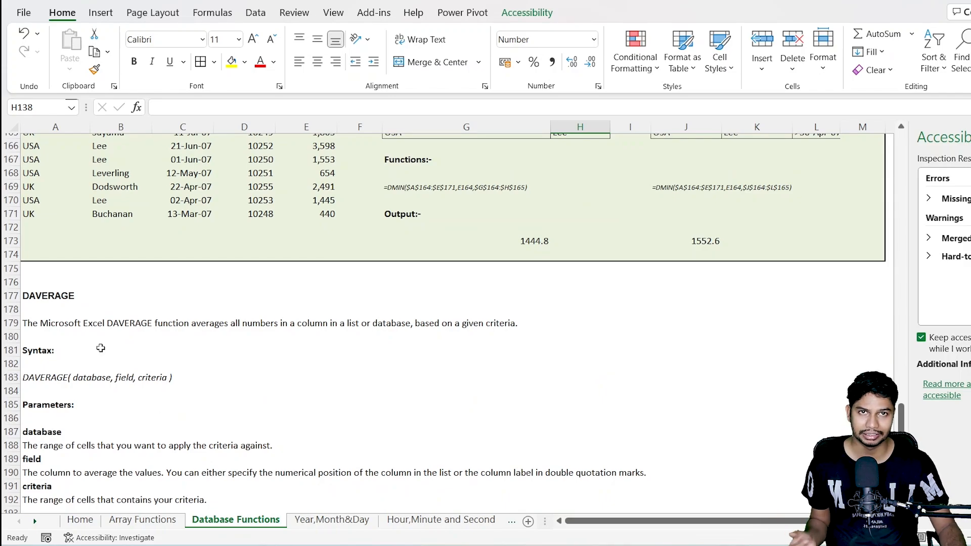
pyautogui.scroll(-8, 100, 348)
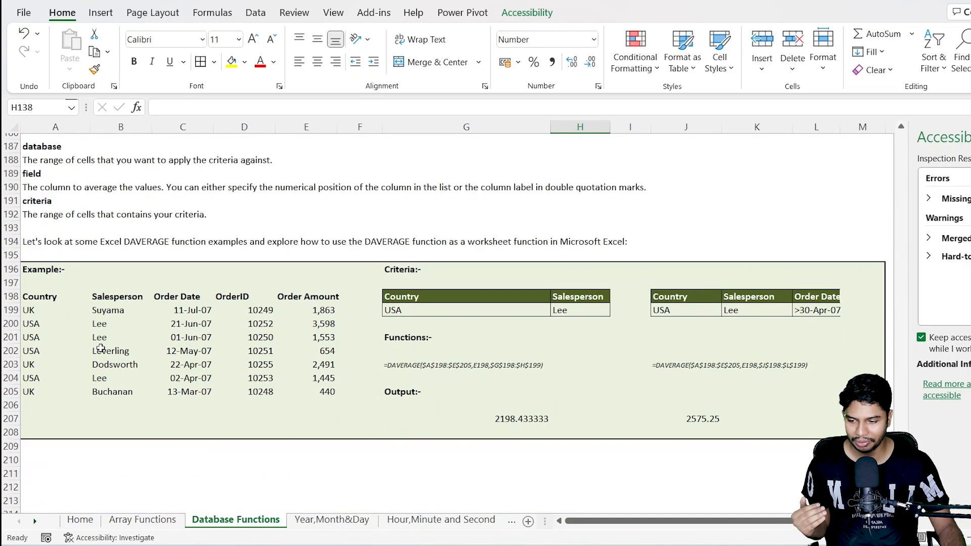
pyautogui.moveTo(453, 376); pyautogui.dragTo(670, 374)
pyautogui.press('Delete')
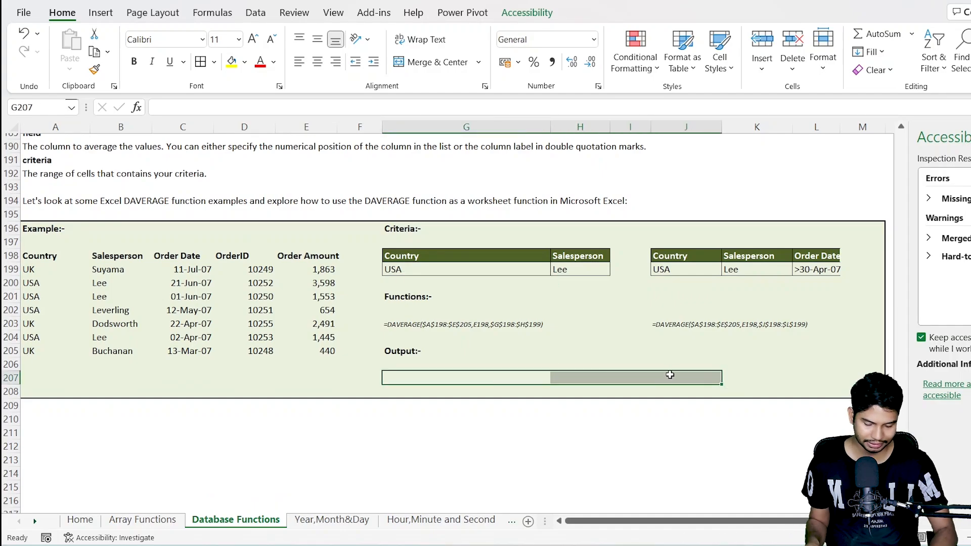
# Step: Begin a DAVERAGE formula in G207 with A198:E205 as its database range
pyautogui.press('Up')
pyautogui.press('Down')
pyautogui.write('=dav')
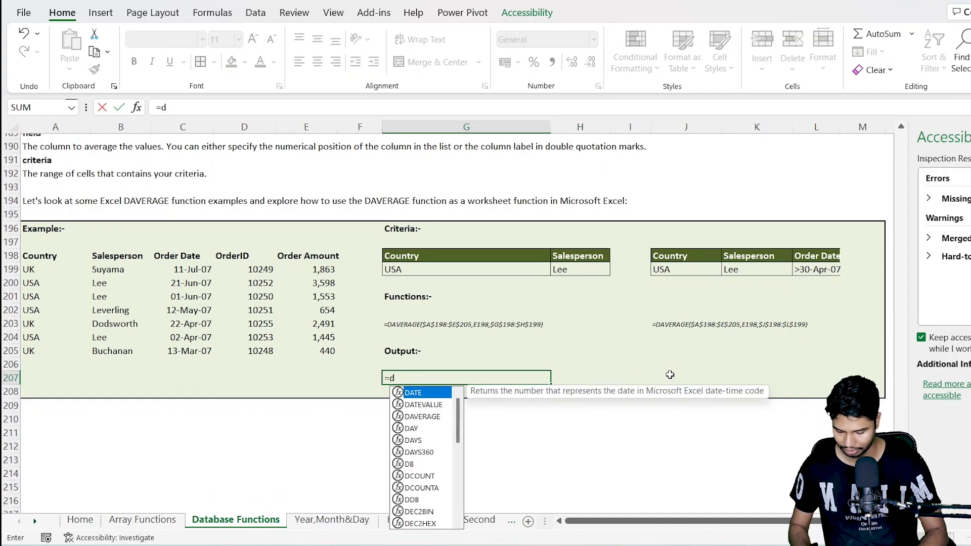
pyautogui.press('BackSpace')
pyautogui.press('BackSpace')
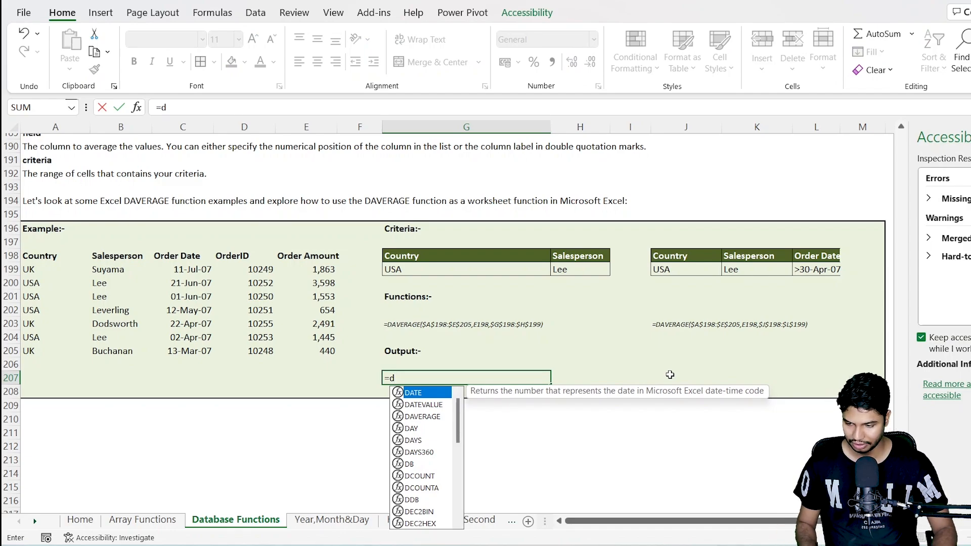
pyautogui.write('A')
pyautogui.press('Down')
pyautogui.press('Down')
pyautogui.press('Tab')
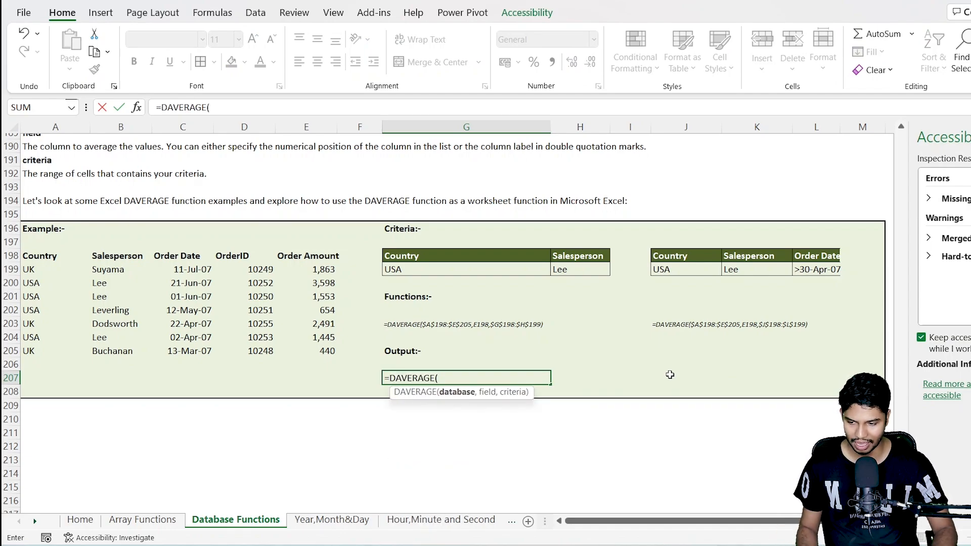
pyautogui.moveTo(56, 259); pyautogui.dragTo(316, 348)
pyautogui.write(',')
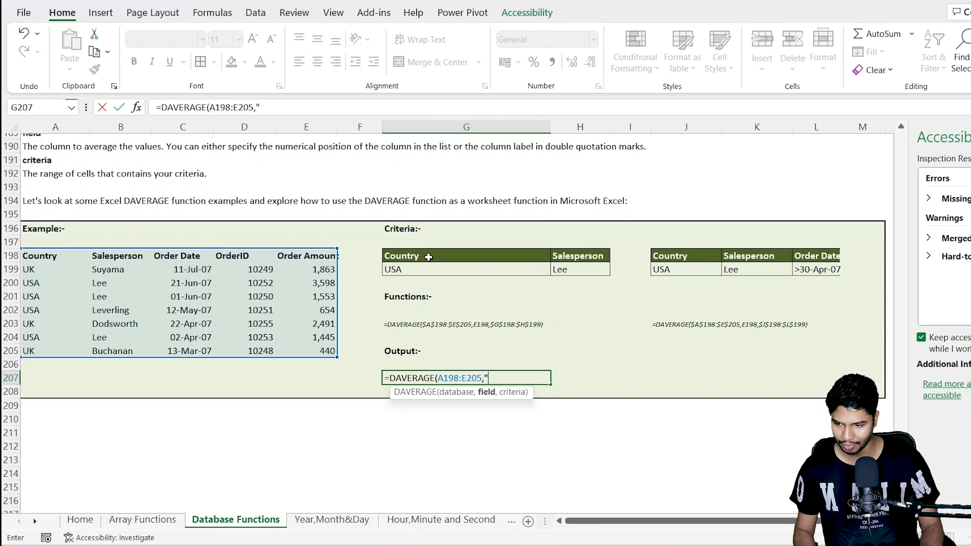
pyautogui.write('"order')
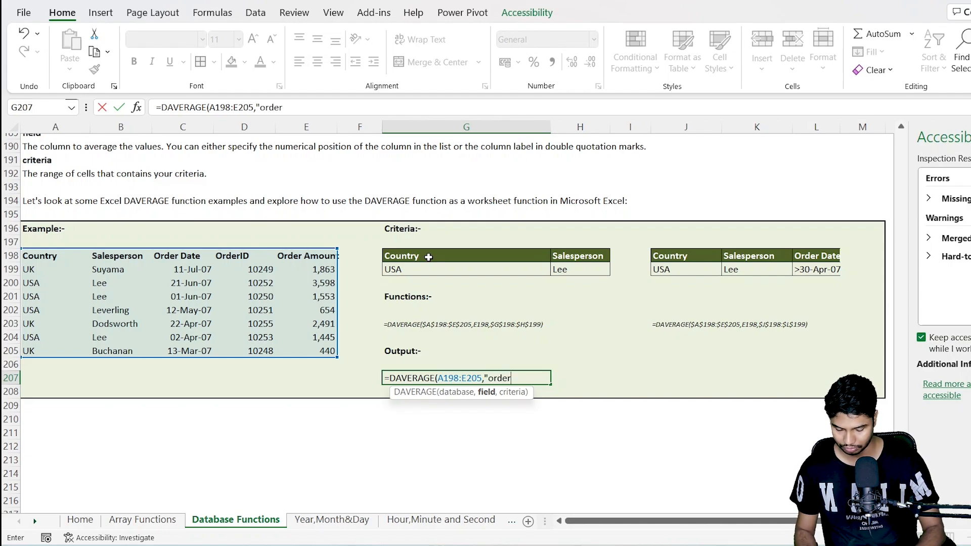
pyautogui.press('BackSpace')
pyautogui.press('BackSpace')
pyautogui.press('BackSpace')
pyautogui.press('BackSpace')
pyautogui.press('BackSpace')
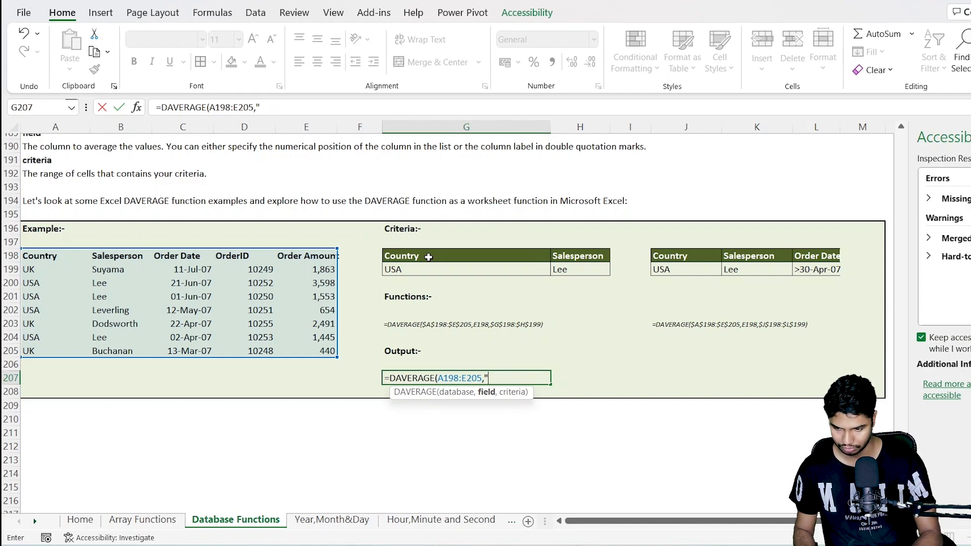
# Step: Complete the G207 formula with the absolute reference $E$198 as the field and G198:H199 as the criteria range
pyautogui.click(302, 257)
pyautogui.press('F4')
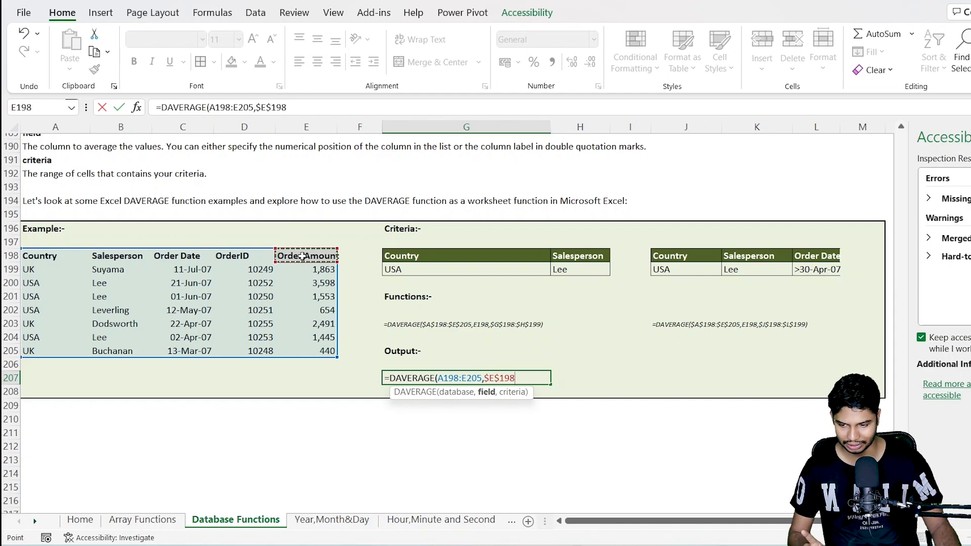
pyautogui.write(',')
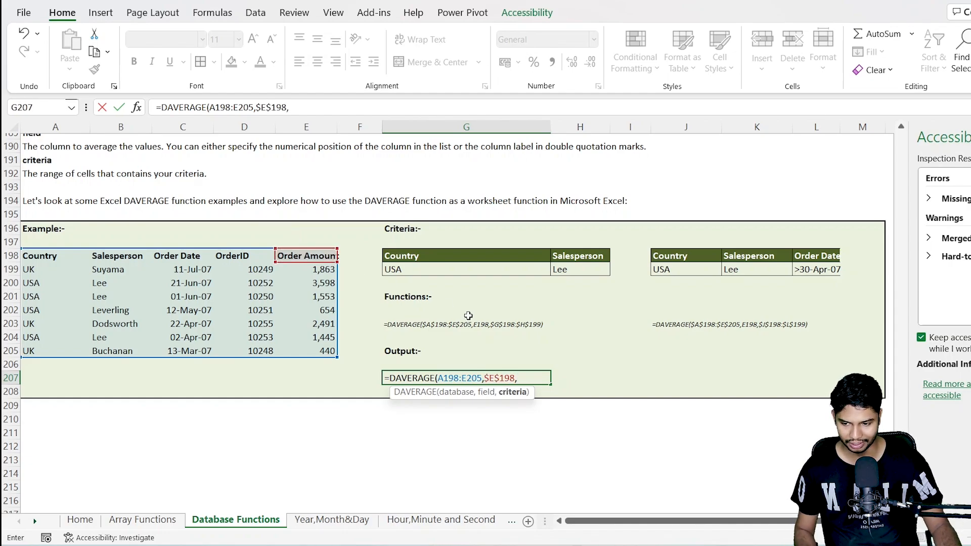
pyautogui.moveTo(466, 254); pyautogui.dragTo(562, 268)
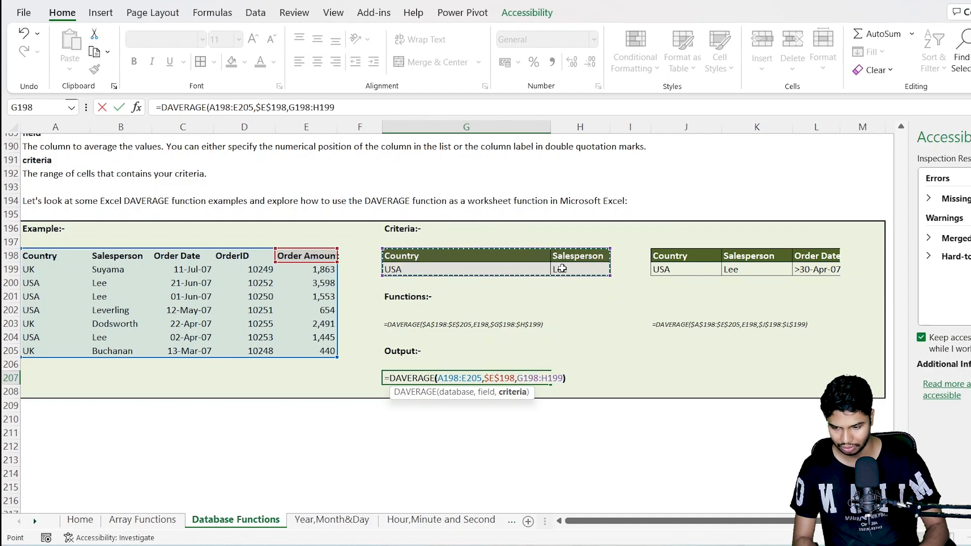
pyautogui.hotkey('ctrl', 'Return')
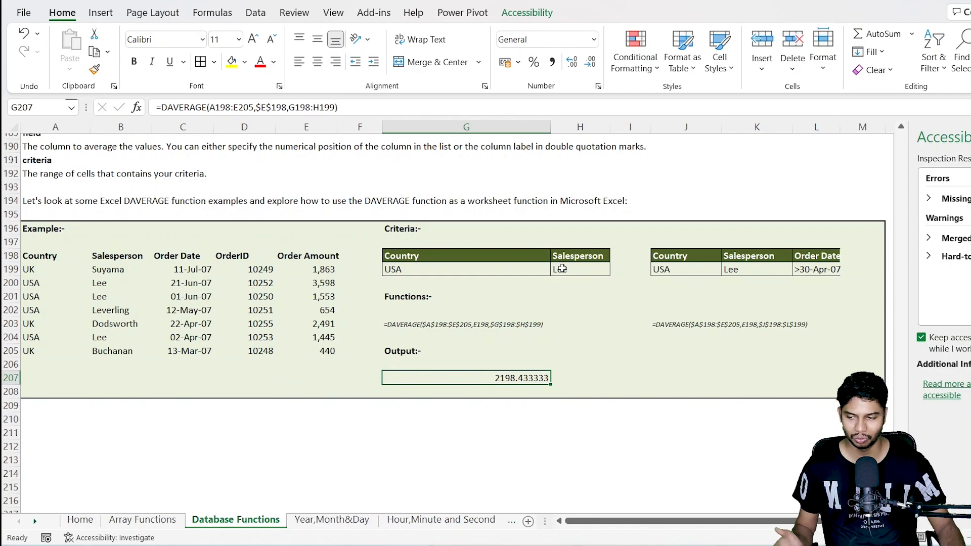
pyautogui.scroll(-7, 541, 357)
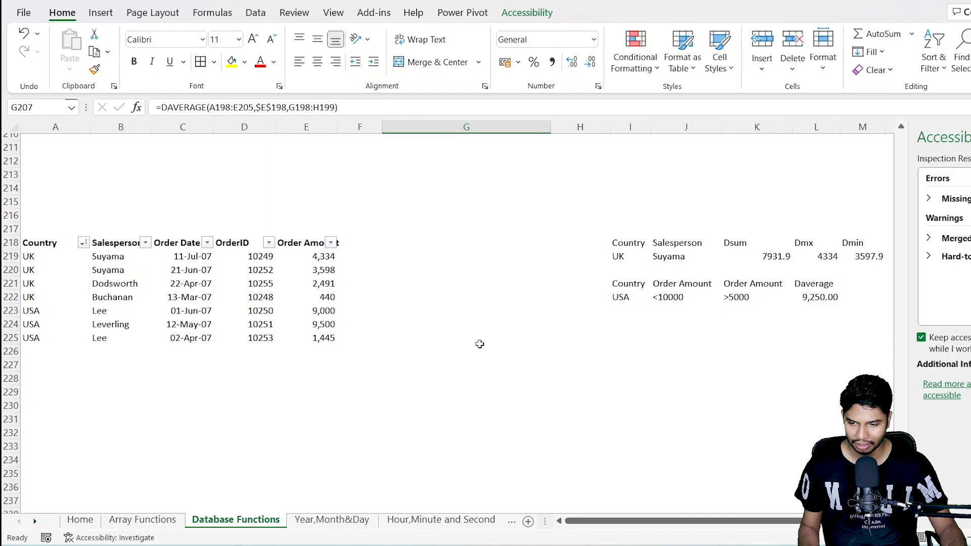
pyautogui.scroll(9, 478, 342)
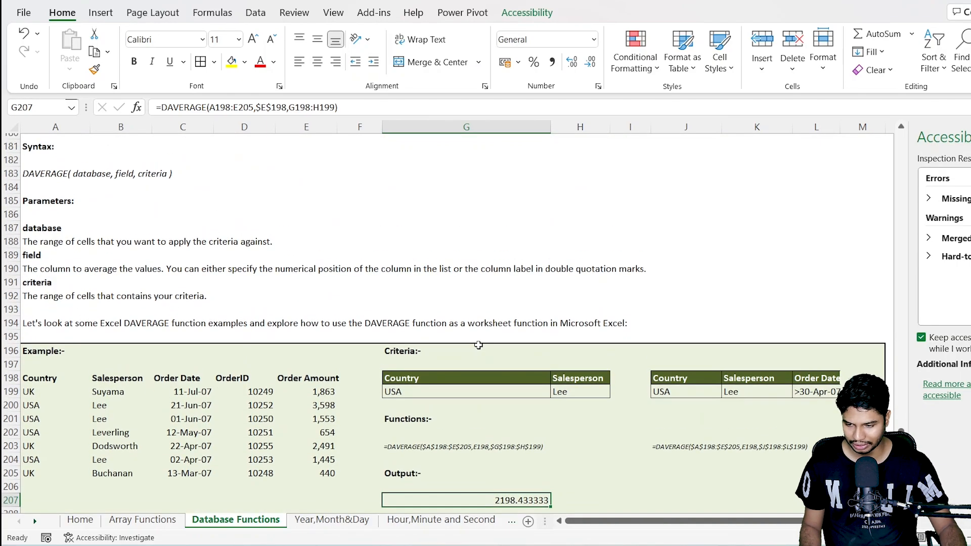
pyautogui.scroll(-1, 435, 324)
pyautogui.moveTo(478, 311); pyautogui.dragTo(566, 310)
pyautogui.click(530, 335)
pyautogui.click(513, 325)
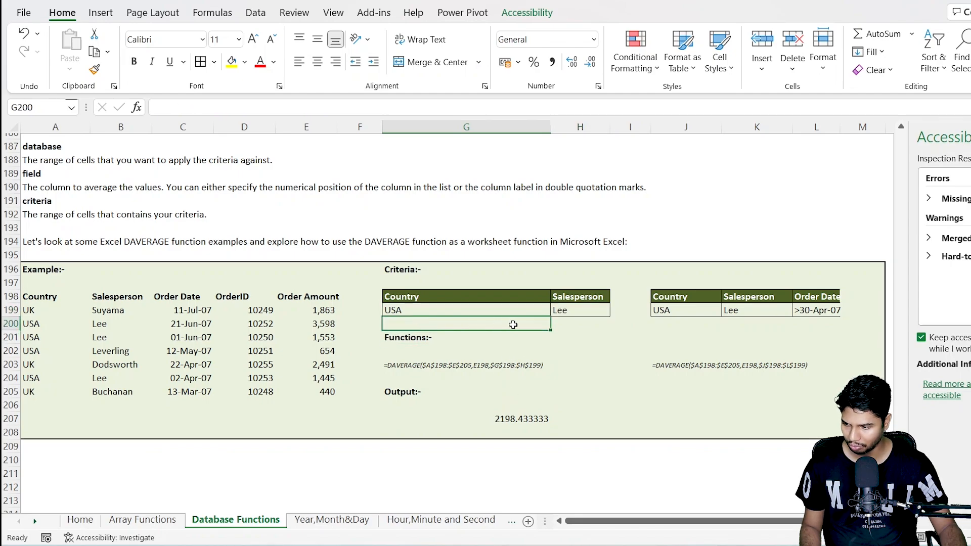
pyautogui.click(55, 326)
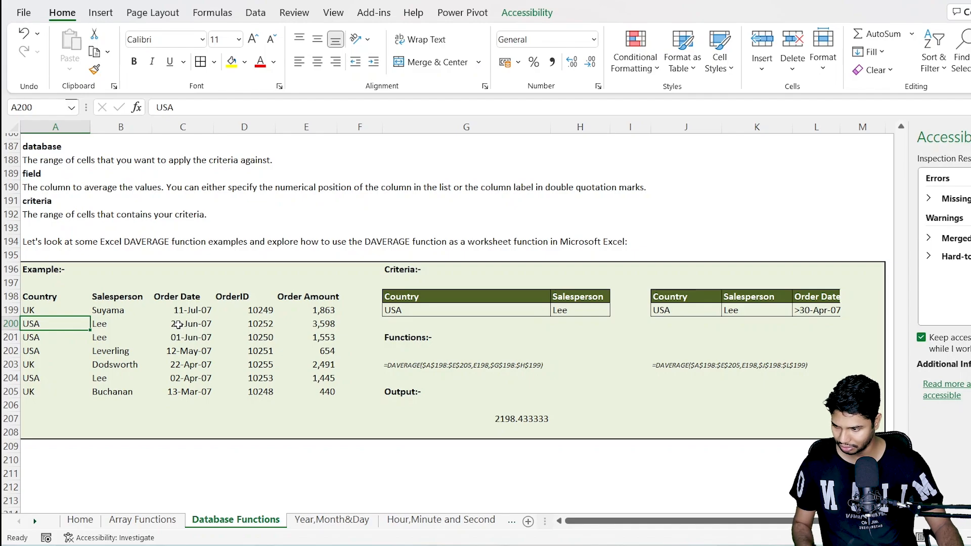
# Step: Add a second criteria row by copying the salesperson from B202 into H200 and filling USA down into G200
pyautogui.click(145, 354)
pyautogui.hotkey('ctrl', 'c')
pyautogui.click(581, 326)
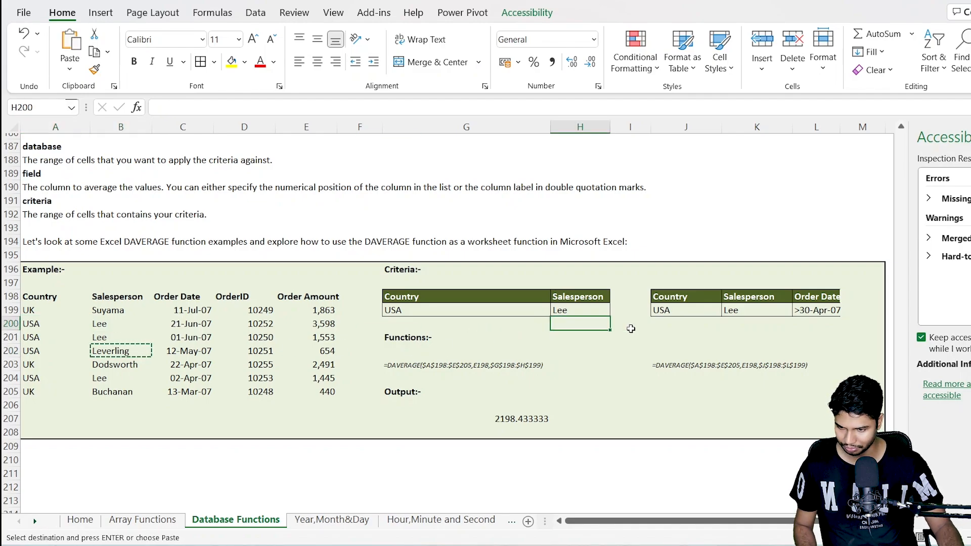
pyautogui.hotkey('ctrl', 'v')
pyautogui.press('Escape')
pyautogui.click(473, 324)
pyautogui.hotkey('ctrl', 'd')
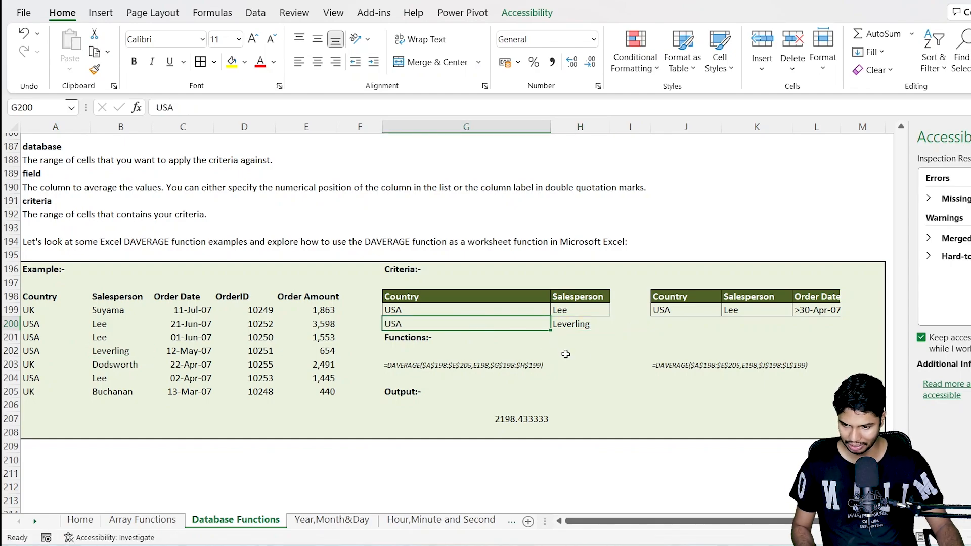
# Step: Extend the criteria range of the DAVERAGE formula in G207 to G198:H200
pyautogui.click(501, 416)
pyautogui.press('F2')
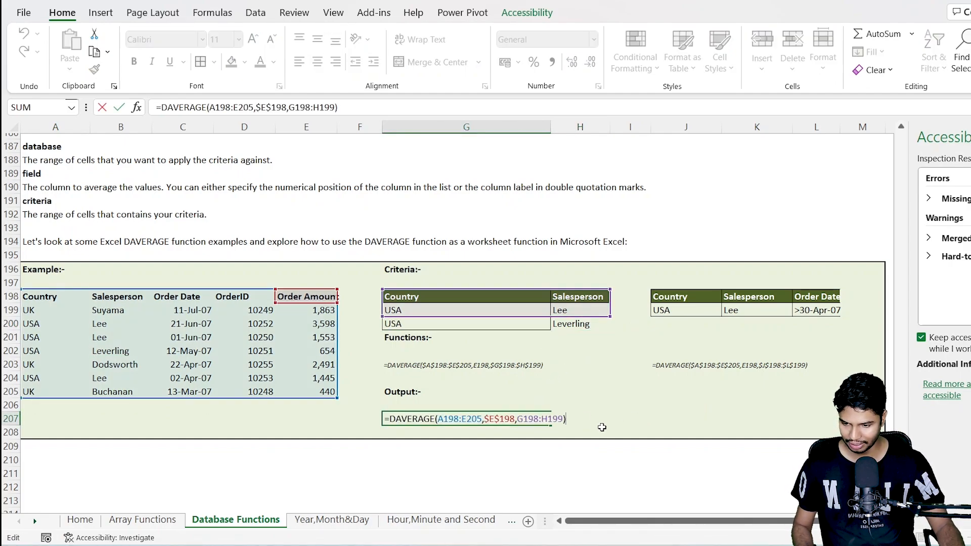
pyautogui.doubleClick(546, 419)
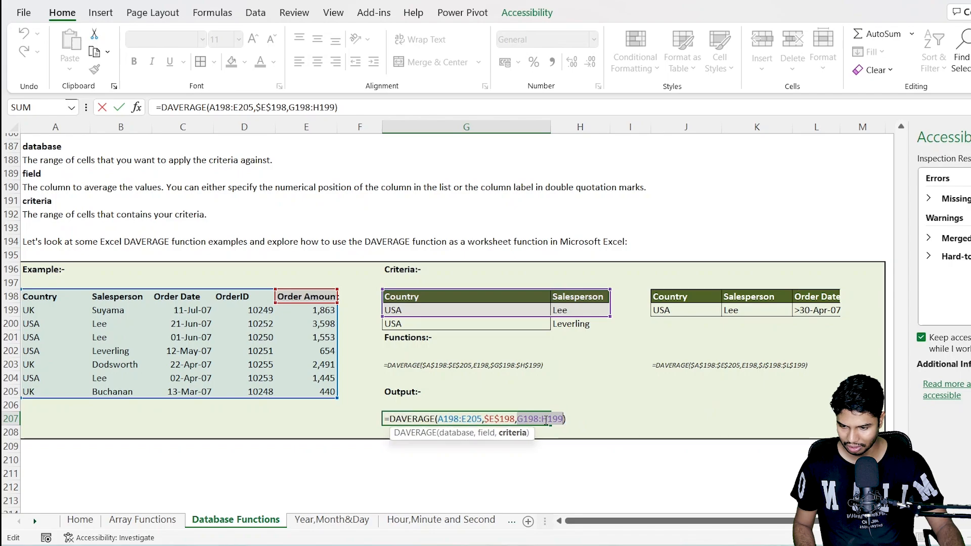
pyautogui.moveTo(445, 297); pyautogui.dragTo(577, 322)
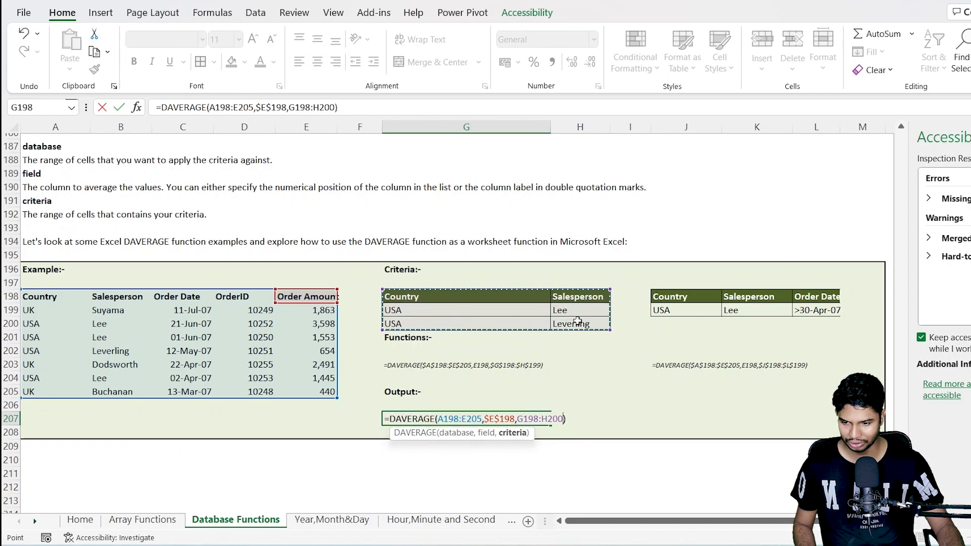